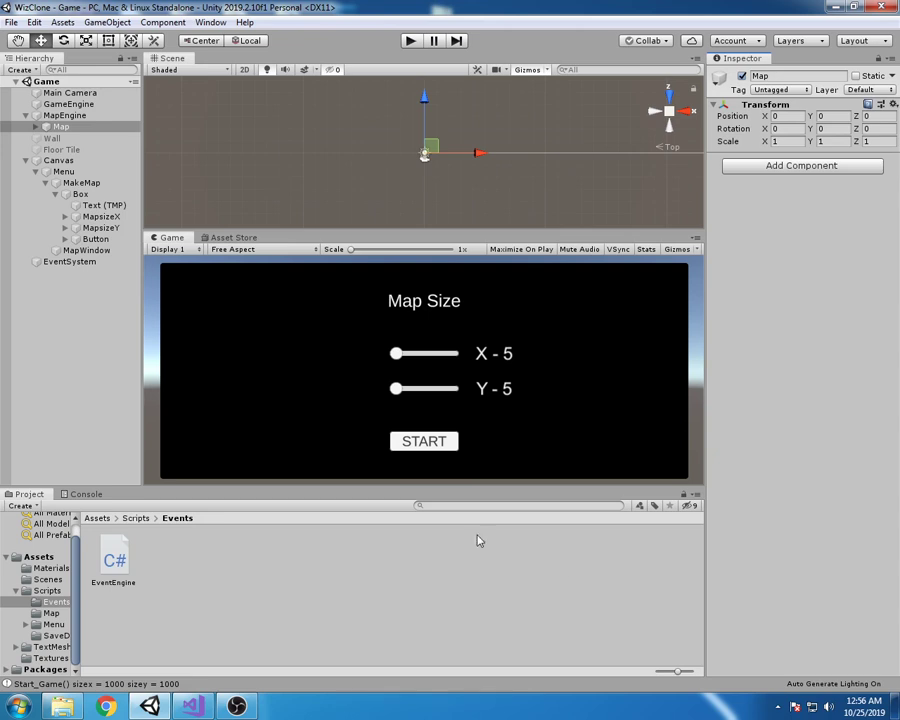
Step: Deselect the Map object and drag the Scene/Game divider down to enlarge the Scene view
click(564, 229)
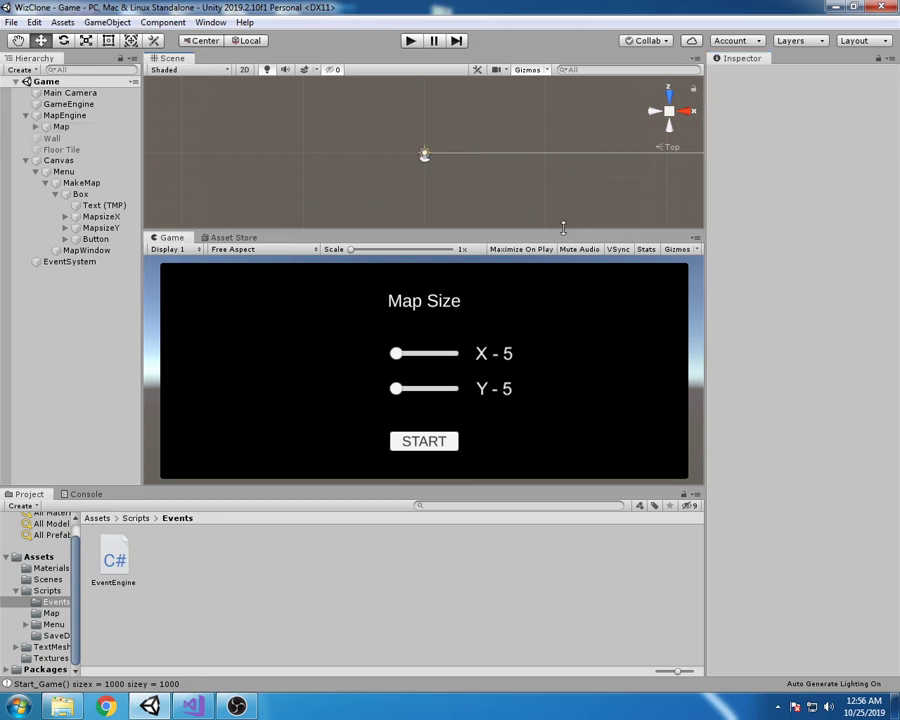
drag(564, 232, 560, 264)
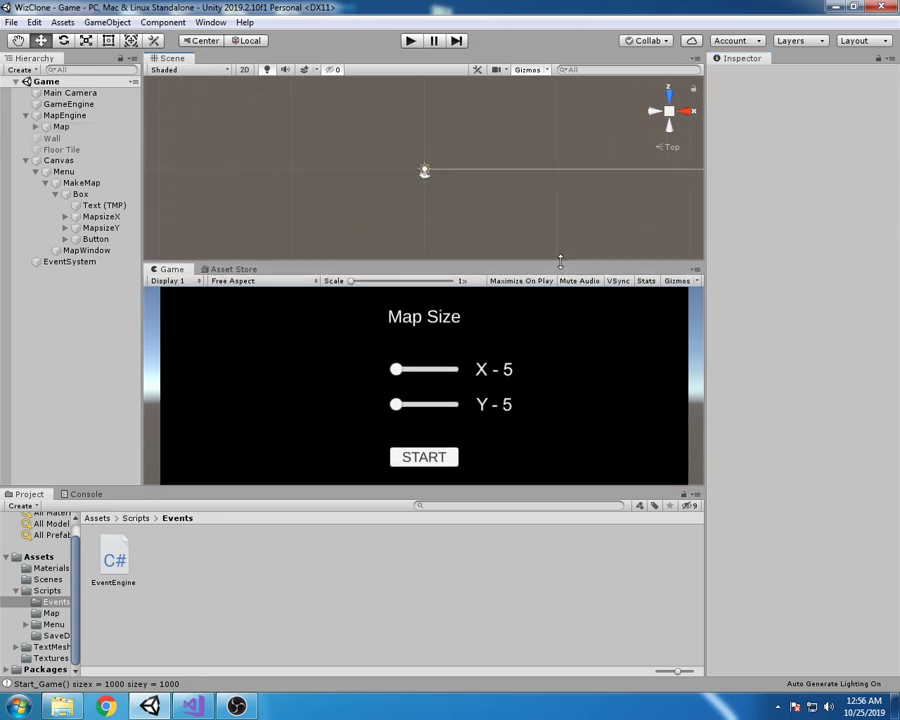
Step: Enter Play mode, set both Map Size sliders (Y and X) to 445, and zoom out
click(411, 42)
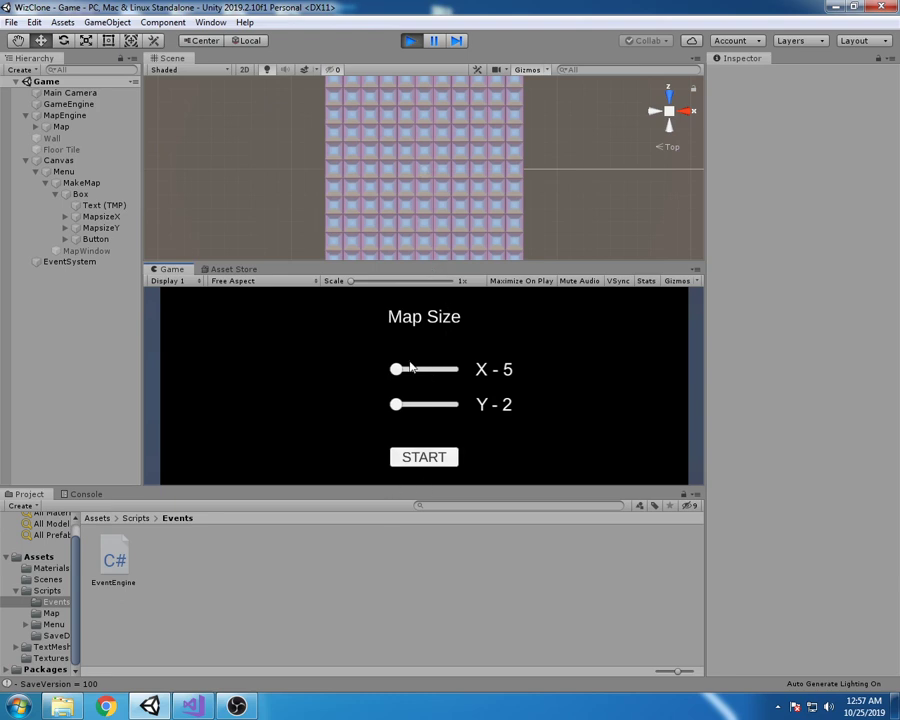
click(422, 404)
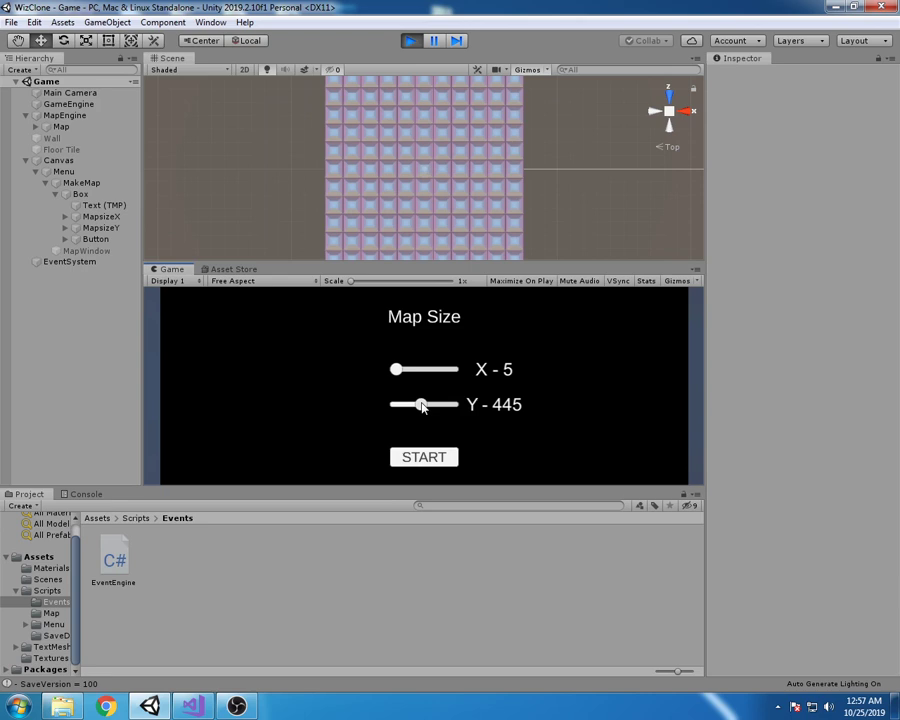
click(422, 369)
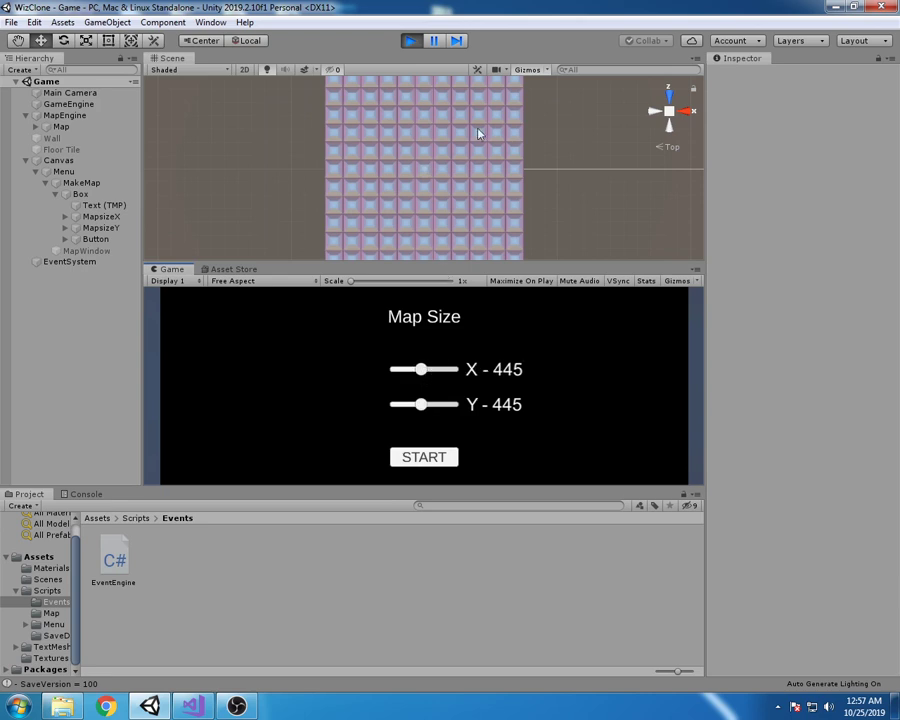
scroll(478, 133, down, 3)
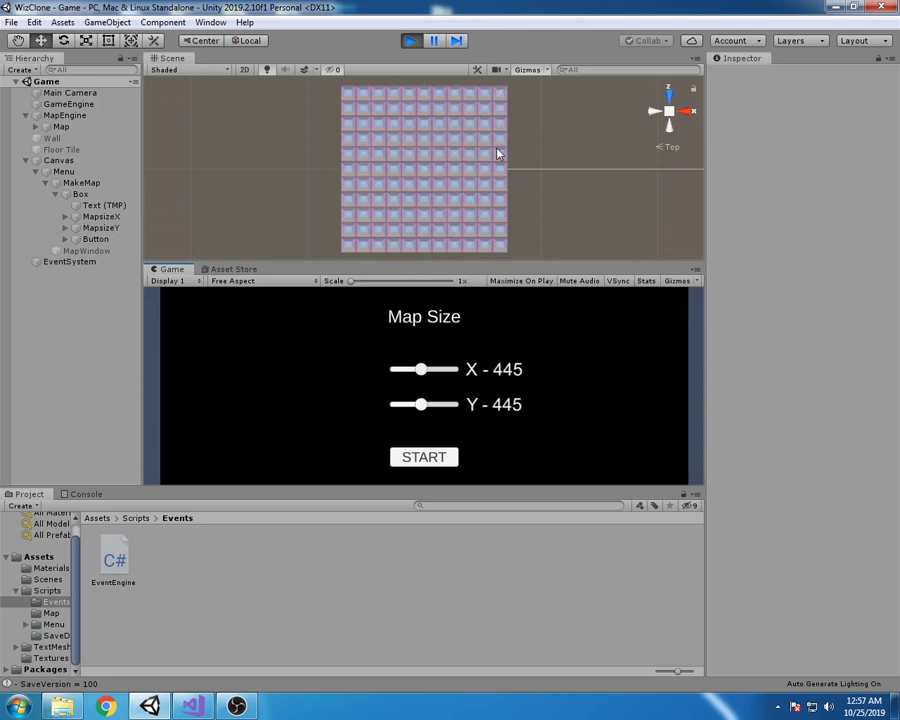
Step: Switch the Scene gizmo to Free perspective and orbit around the generated tile block
right_click(671, 111)
click(694, 114)
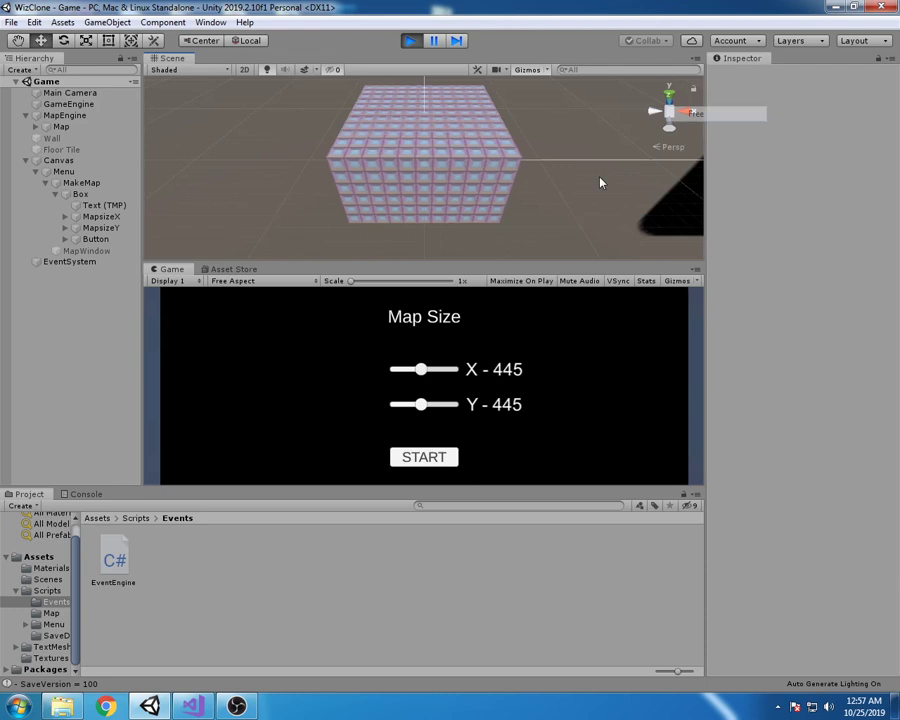
right_drag(550, 177, 311, 173)
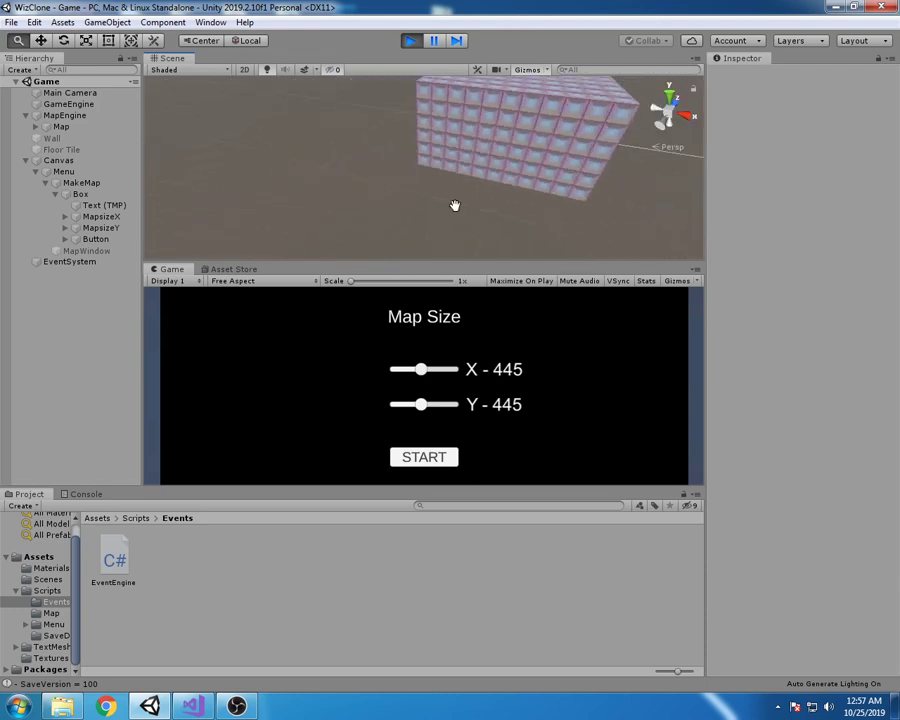
right_drag(454, 203, 326, 232)
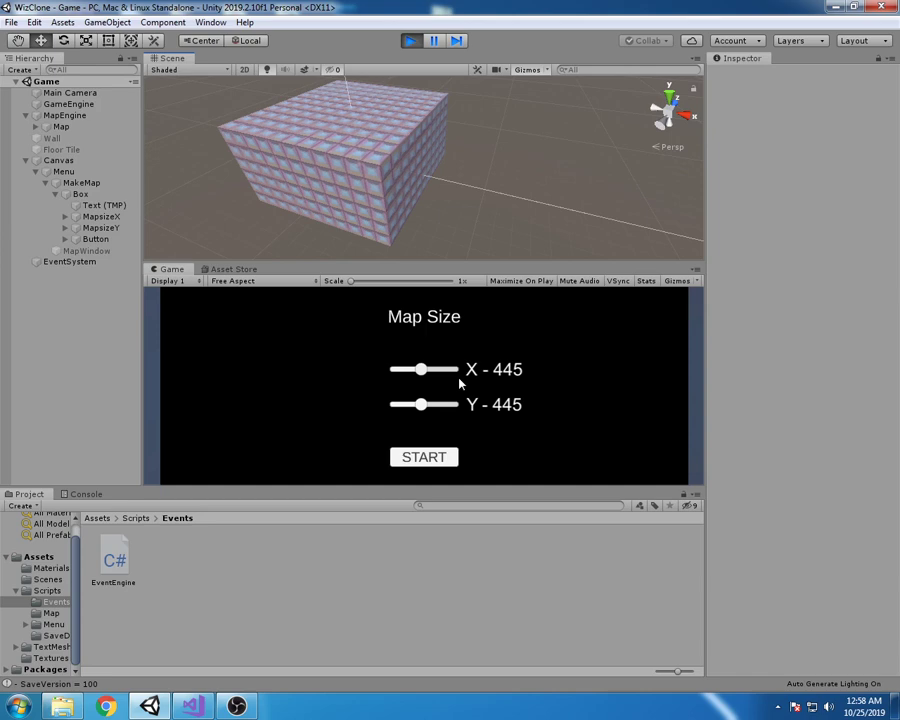
alt+drag(474, 193, 490, 211)
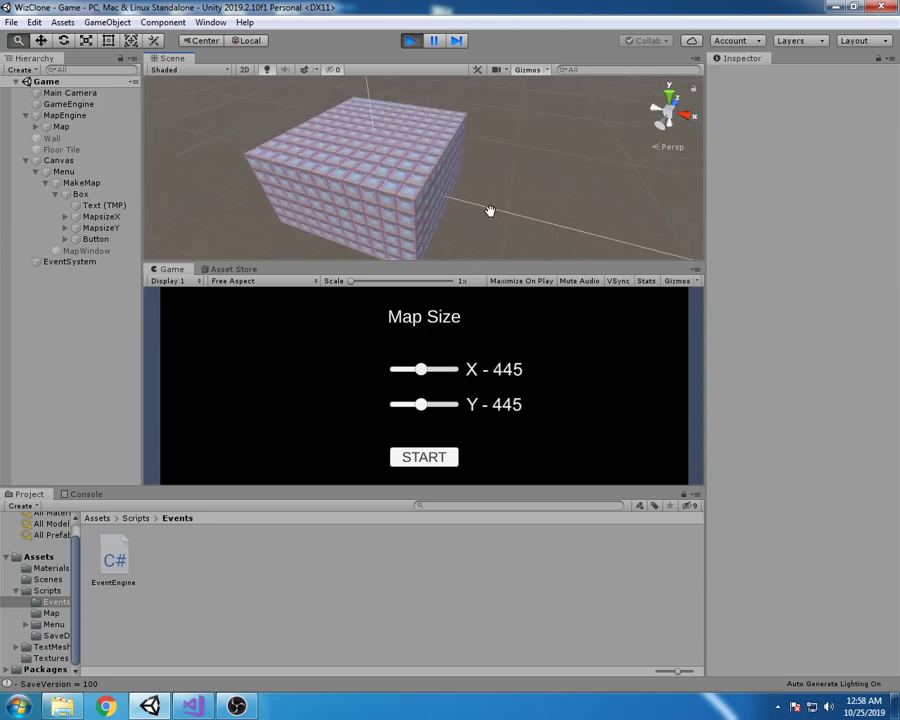
Step: Add a cube to Map, move it left of the block, and collapse Map's wall clones
click(60, 127)
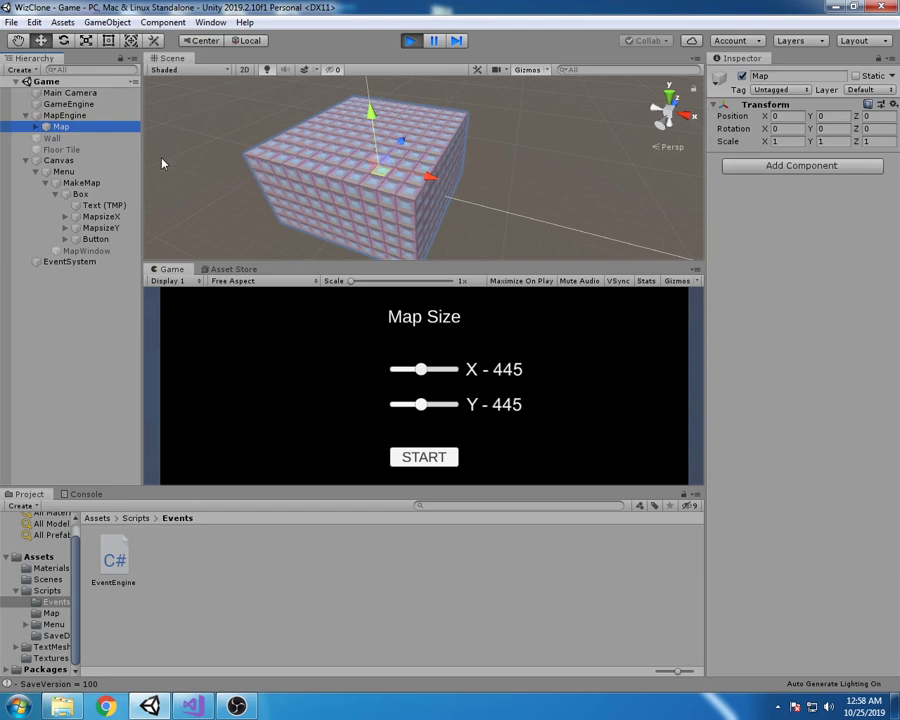
right_click(55, 127)
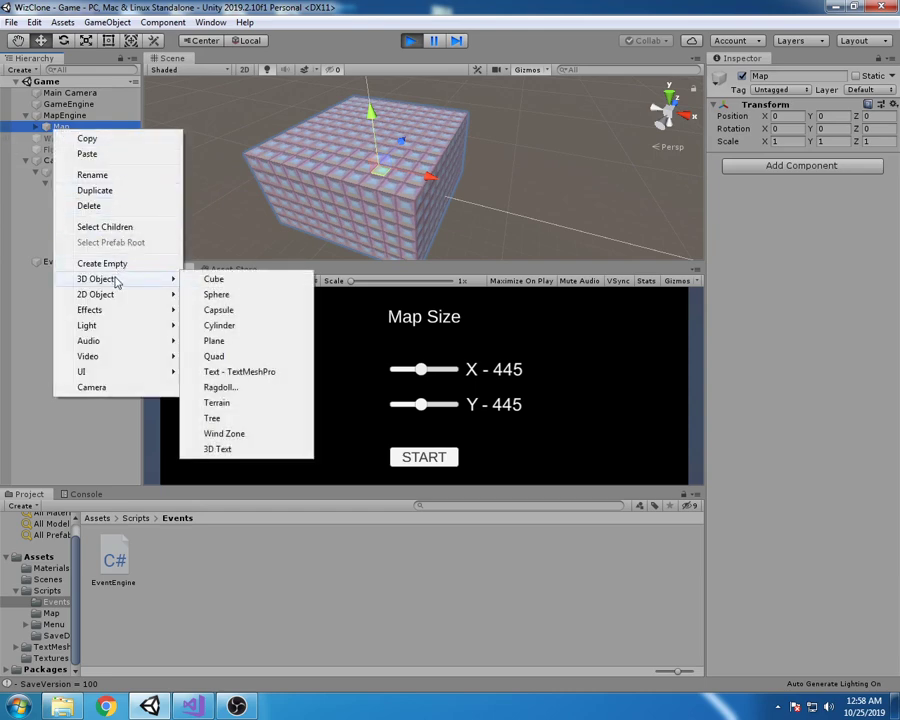
click(391, 295)
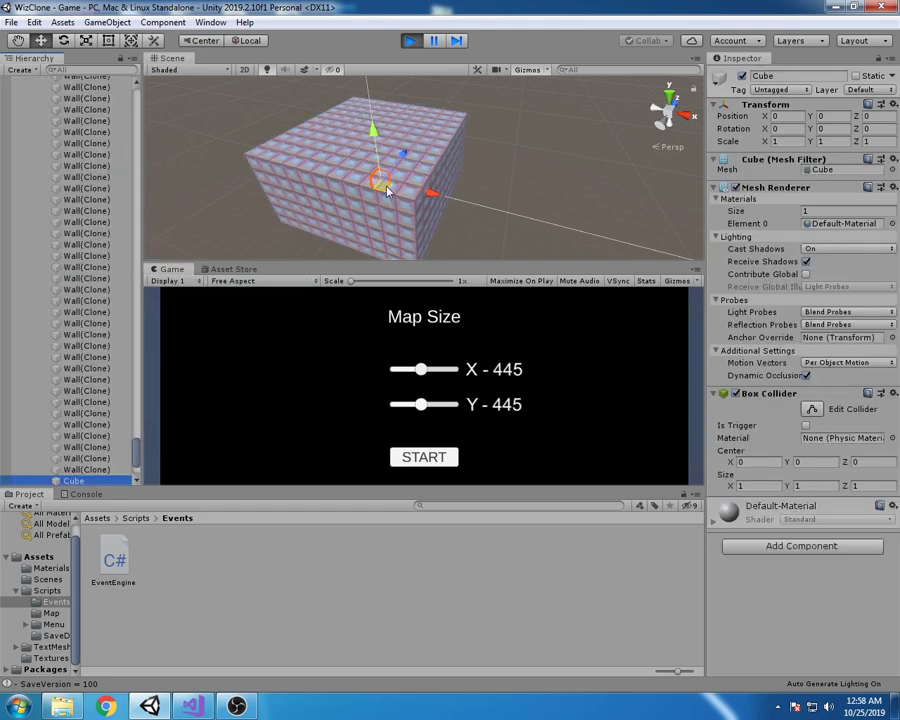
mouse_move(266, 125)
mouse_down()
mouse_move(172, 168)
mouse_move(160, 150)
mouse_move(226, 126)
mouse_up()
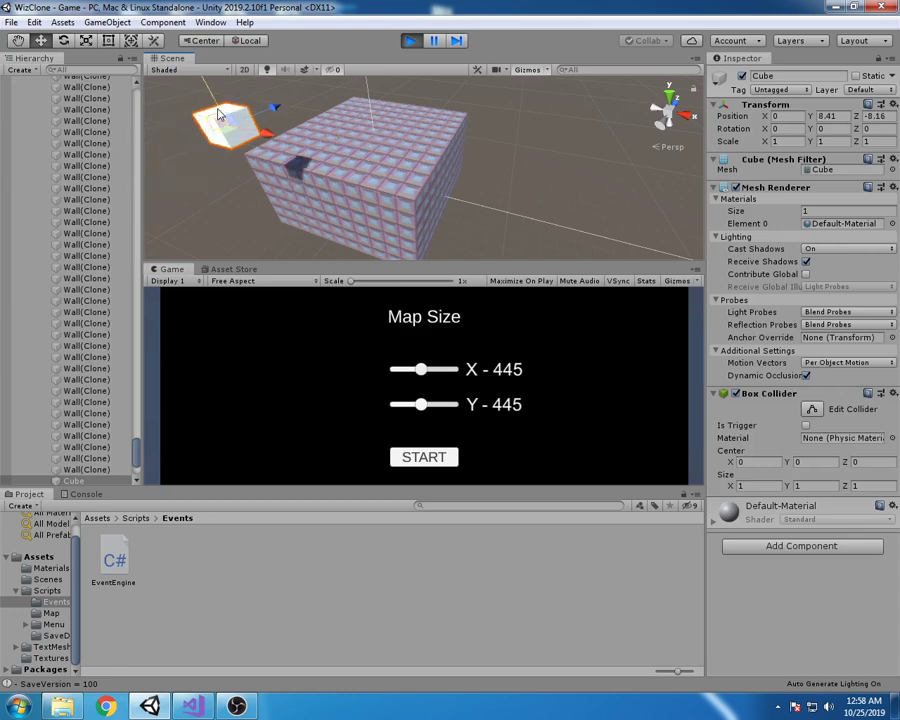
click(136, 195)
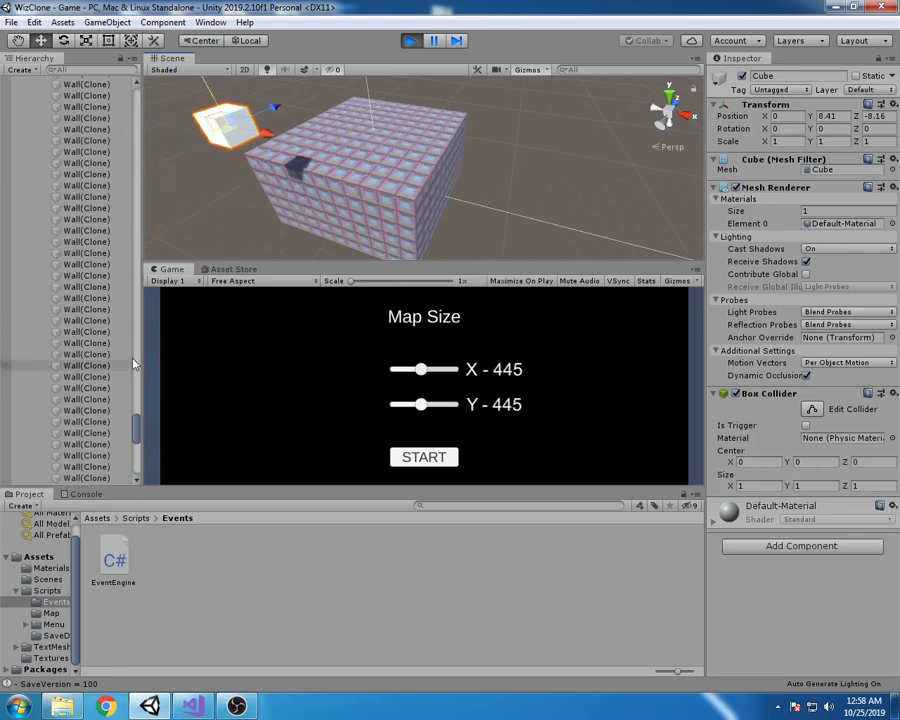
drag(136, 190, 136, 85)
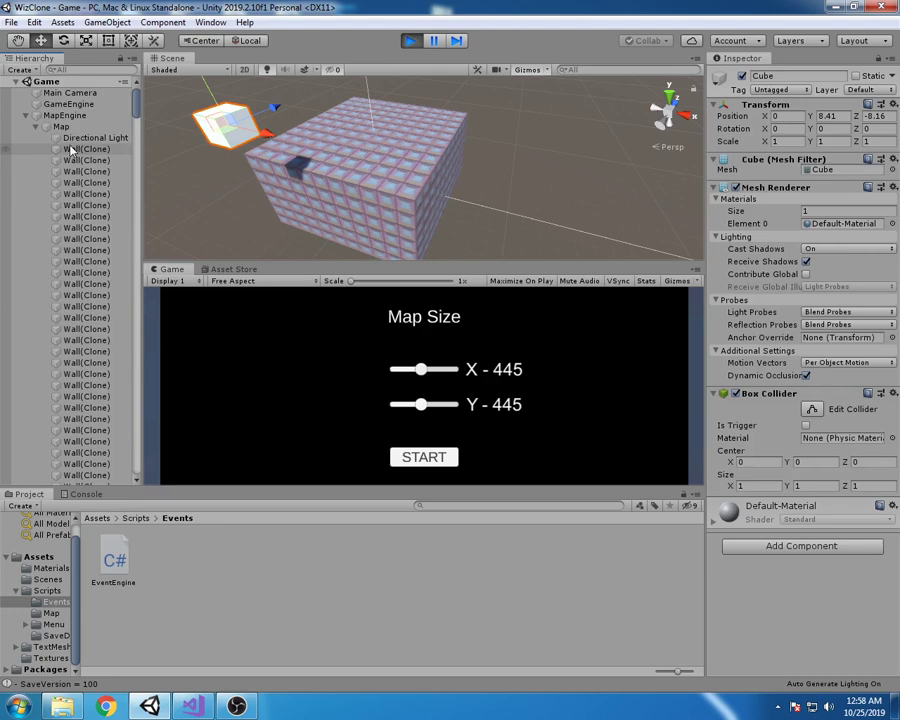
click(36, 127)
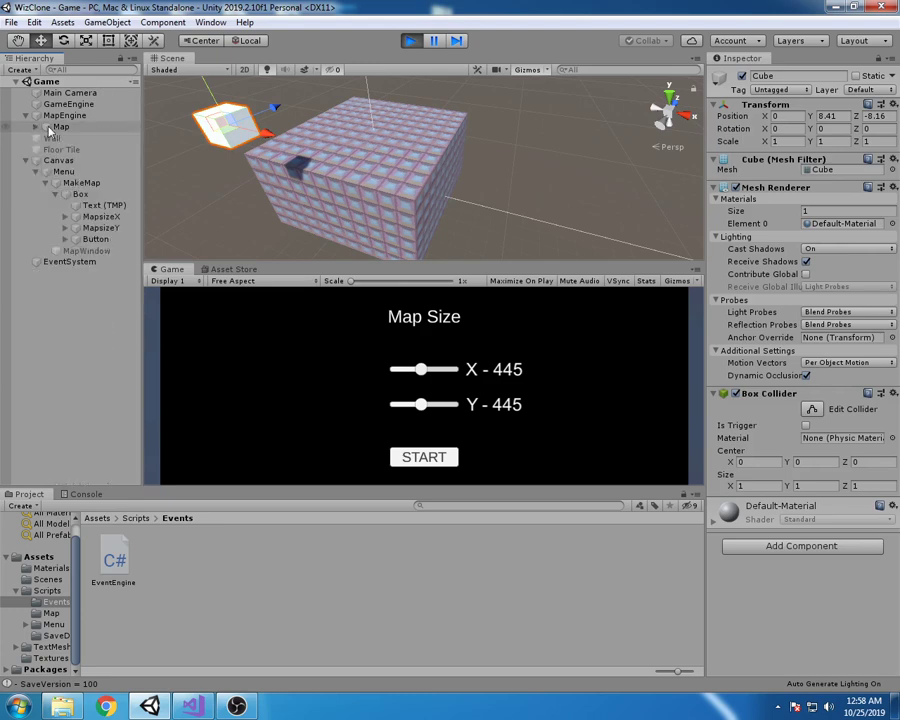
Step: Add a sphere under MapEngine and move it up and right of the block
click(62, 115)
right_click(62, 115)
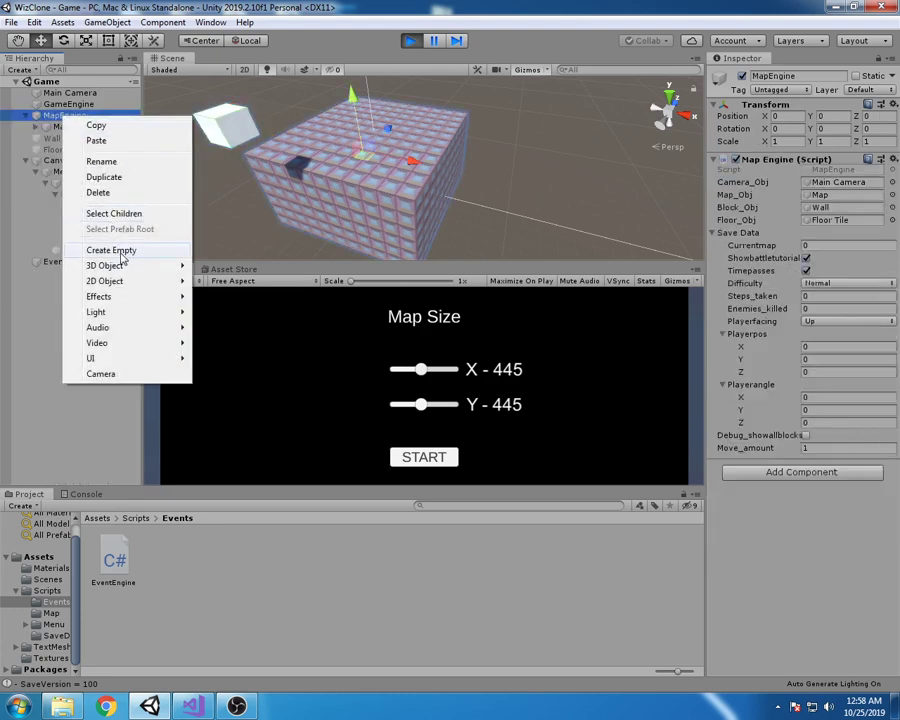
mouse_move(124, 264)
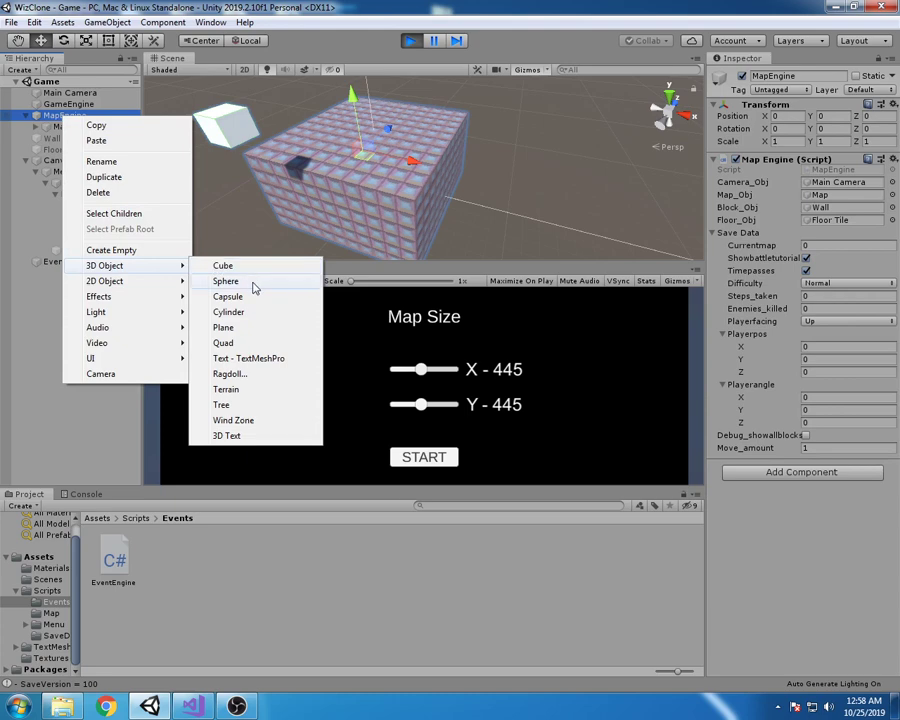
click(254, 283)
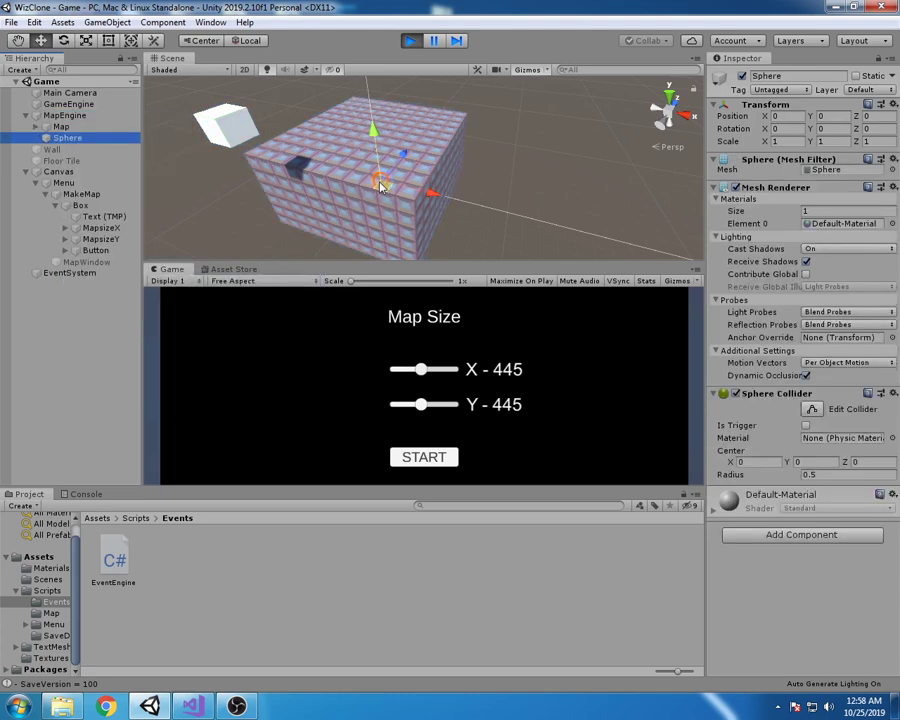
click(385, 183)
drag(383, 183, 500, 153)
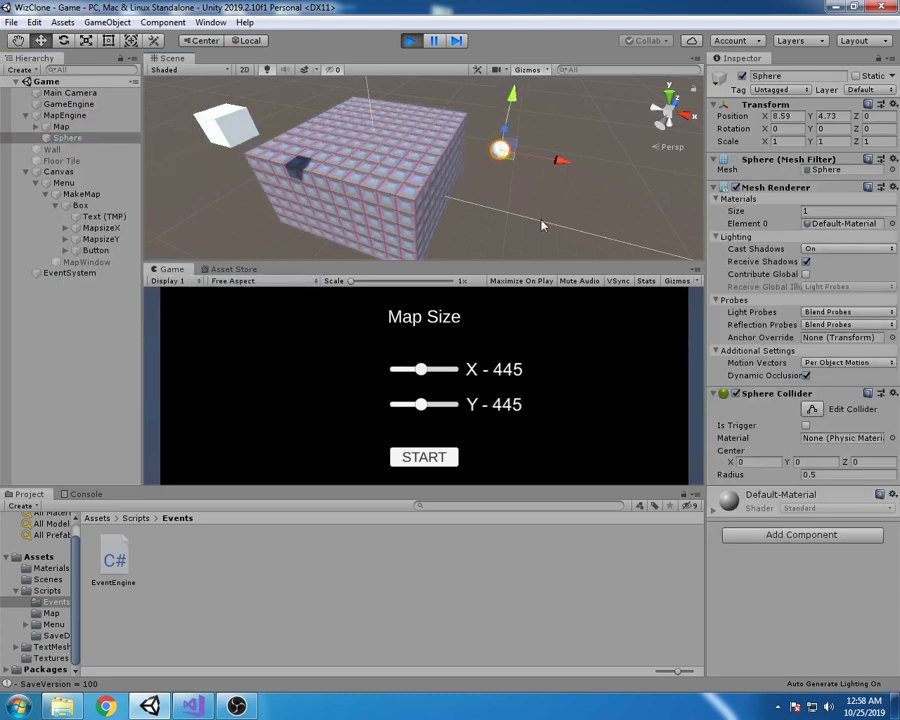
Step: Add a cylinder as a child of the sphere and move the sphere further up and right
right_click(65, 138)
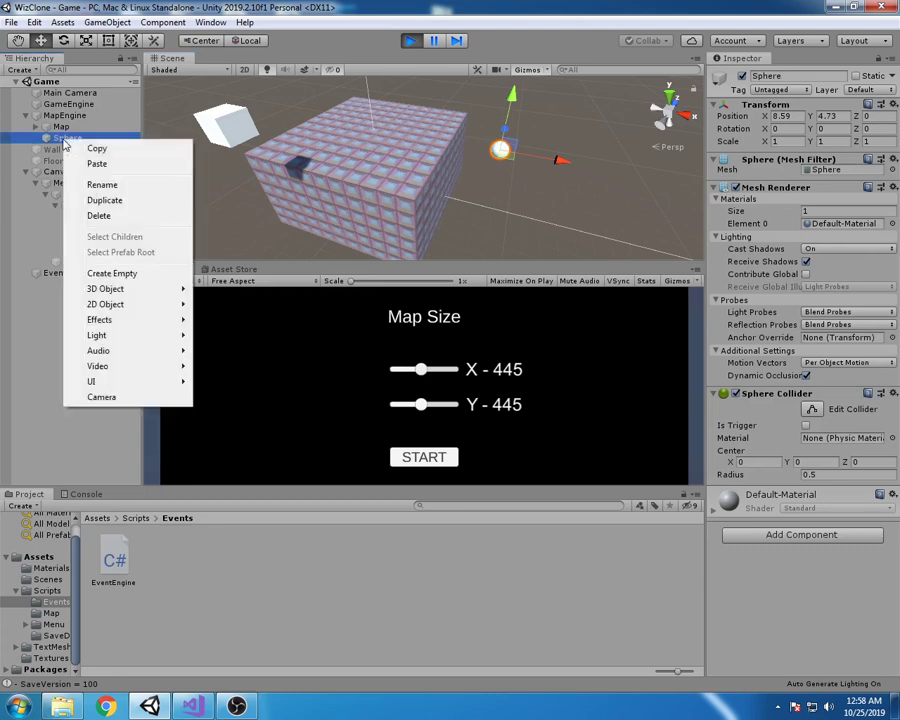
mouse_move(105, 288)
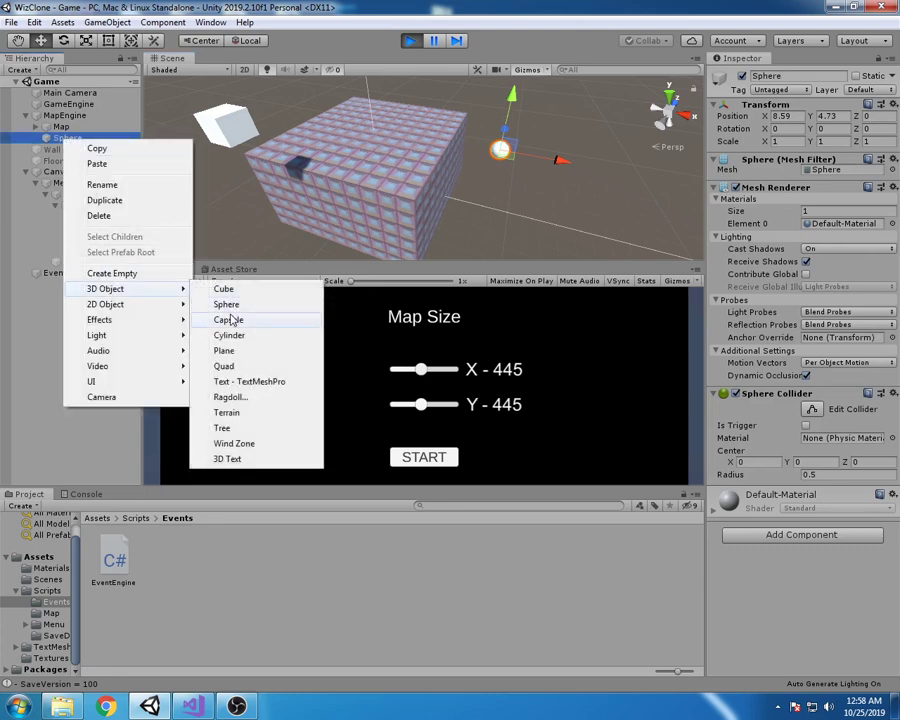
click(232, 335)
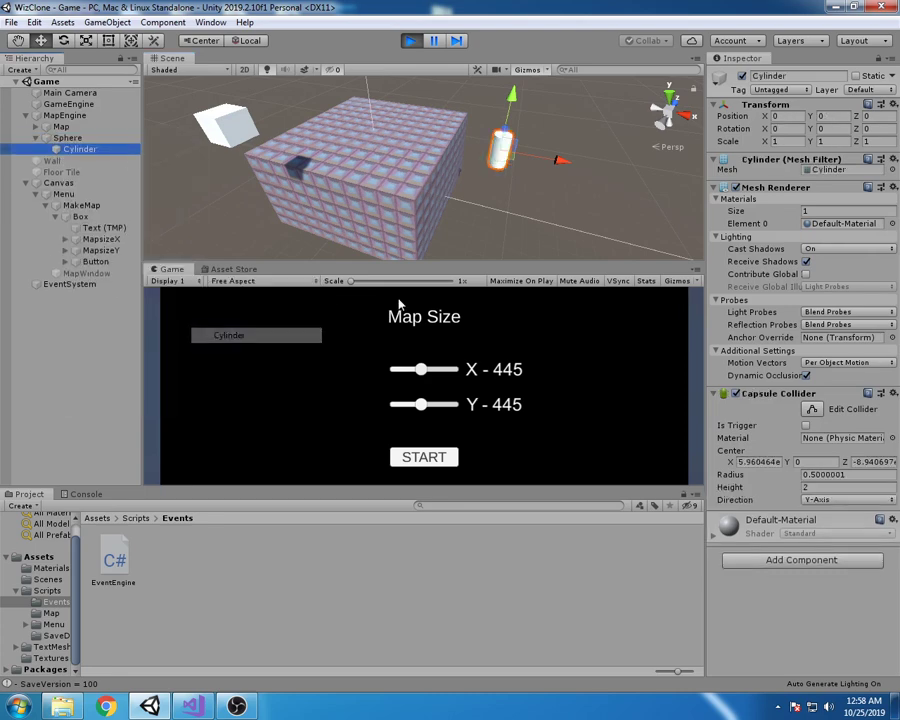
click(499, 166)
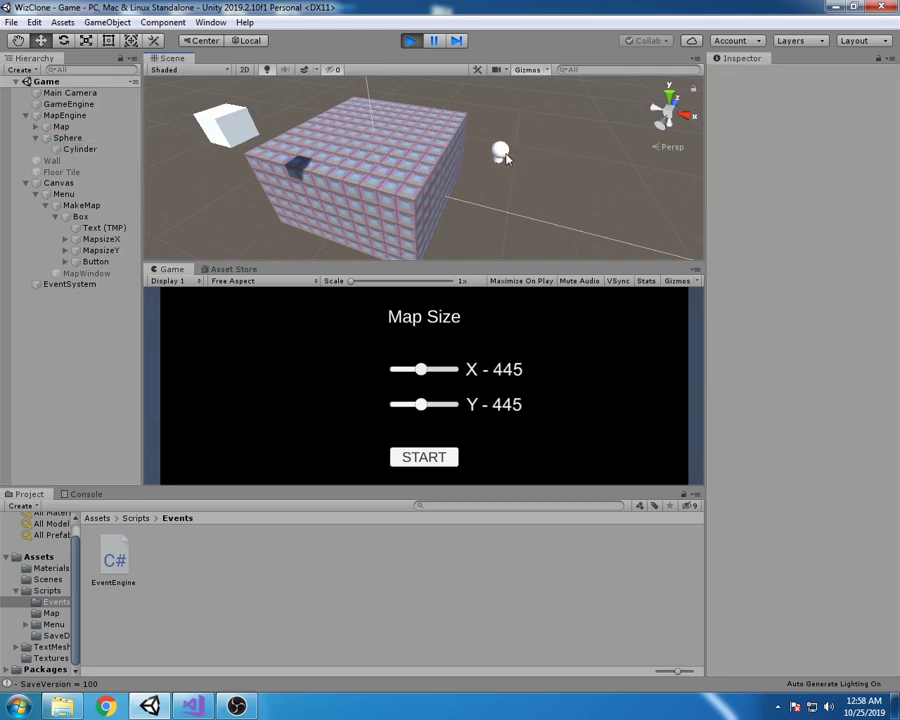
click(501, 167)
click(501, 167)
click(501, 167)
scroll(510, 158, up, 3)
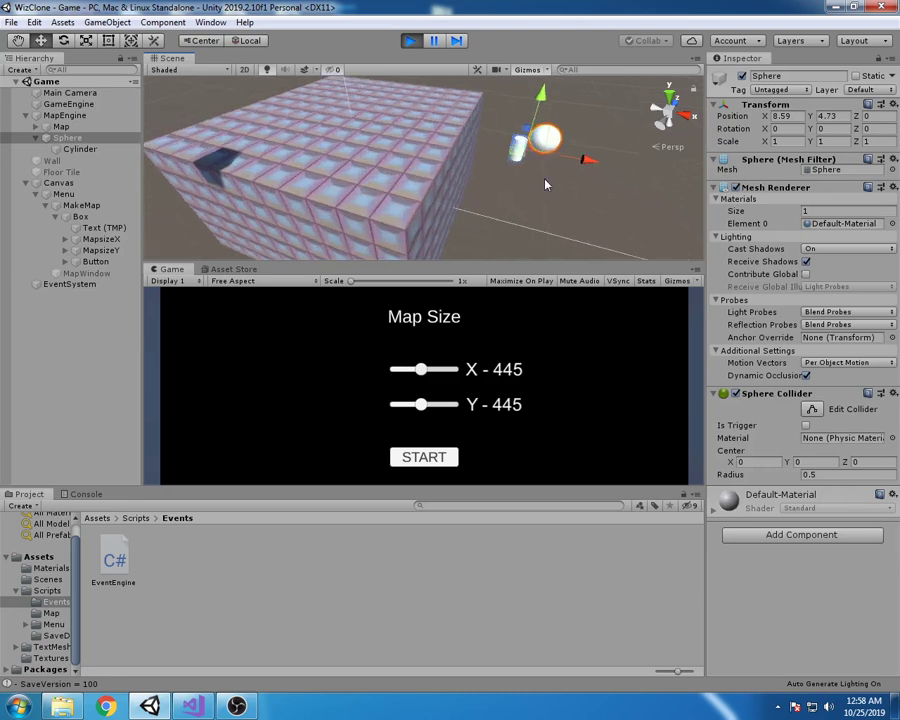
mouse_move(519, 150)
mouse_down()
mouse_move(517, 158)
mouse_move(548, 135)
mouse_move(528, 130)
mouse_up()
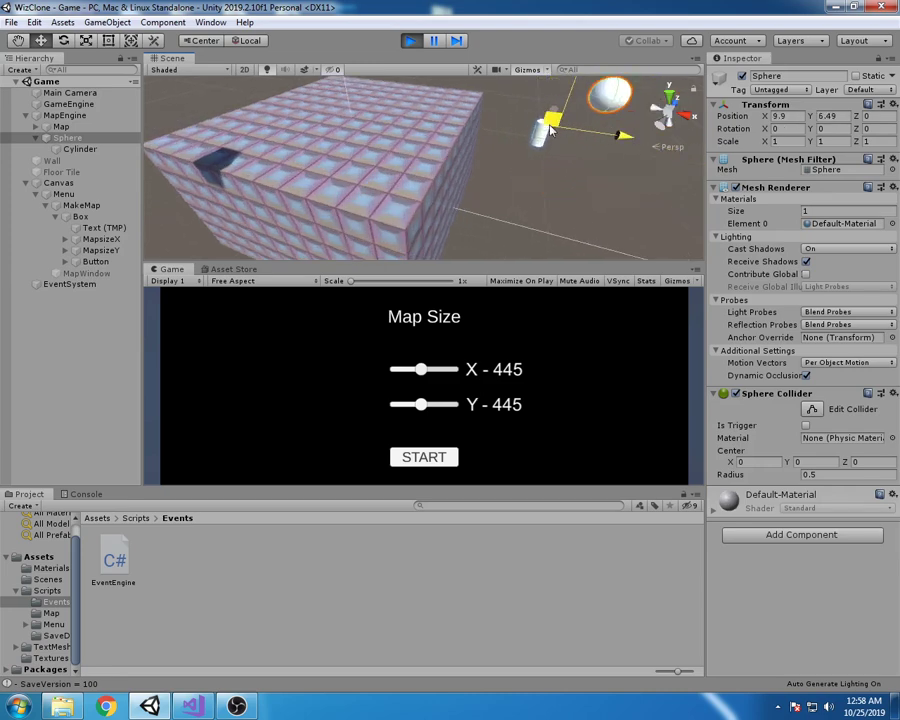
scroll(478, 115, down, 5)
scroll(478, 115, down, 2)
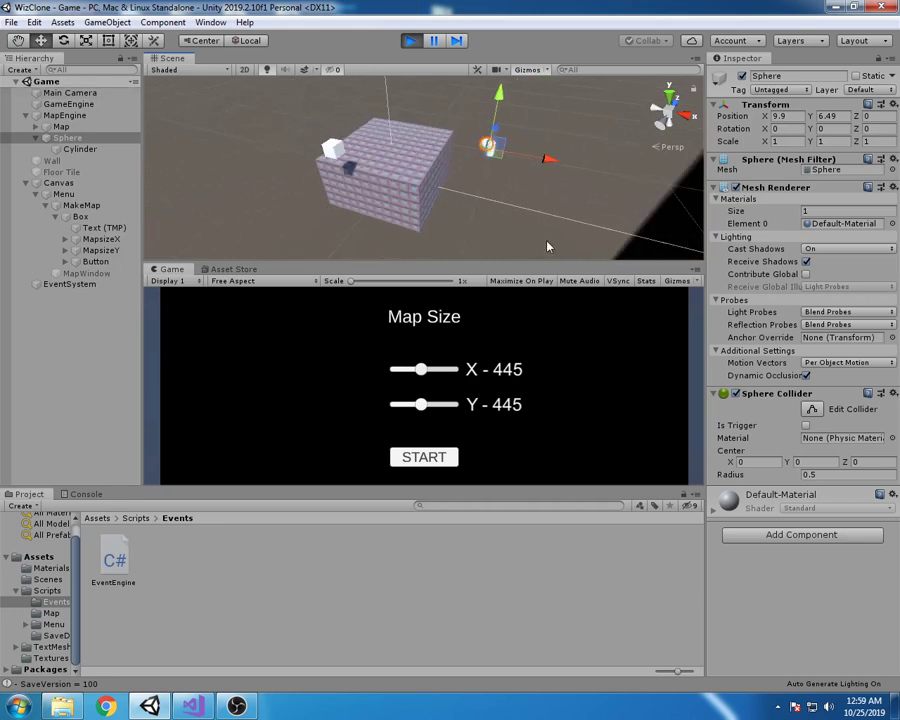
scroll(267, 105, up, 1)
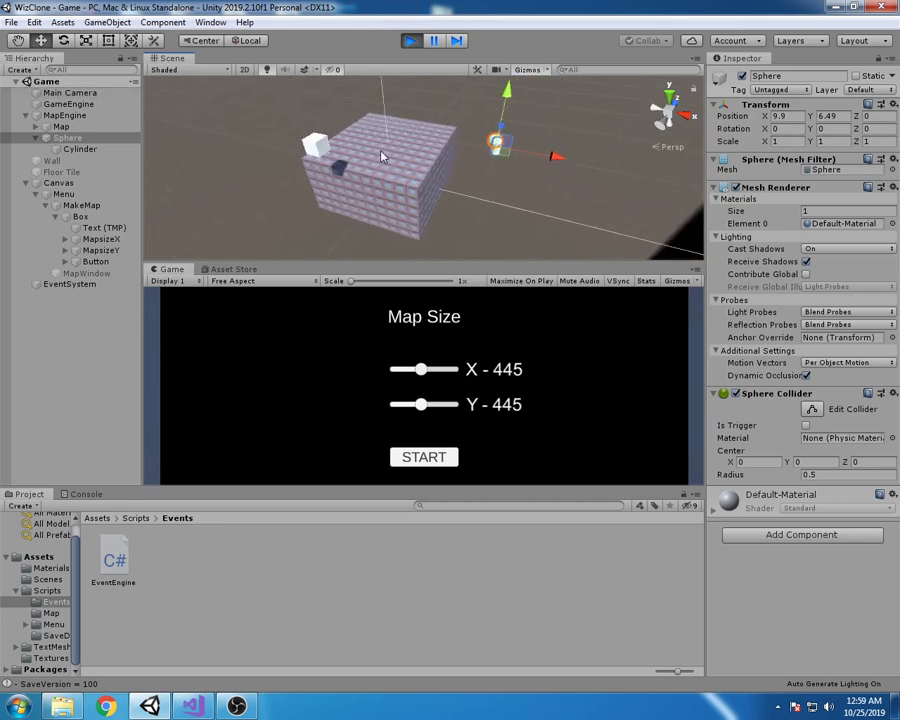
Step: Select the sphere, cylinder and stray white cube beside the grid and delete them
drag(455, 105, 548, 178)
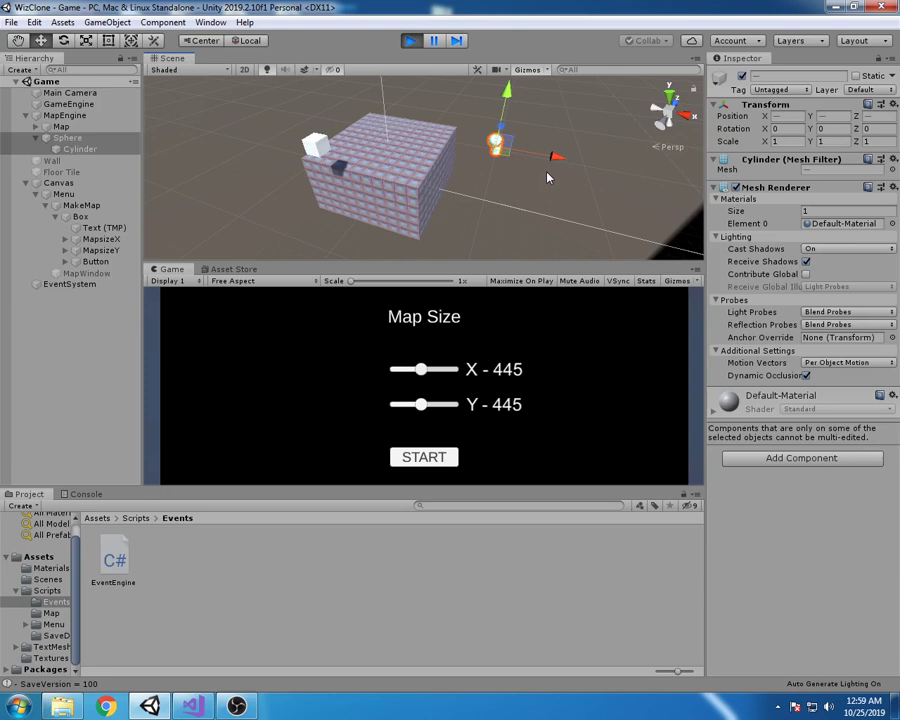
click(544, 176)
click(315, 145)
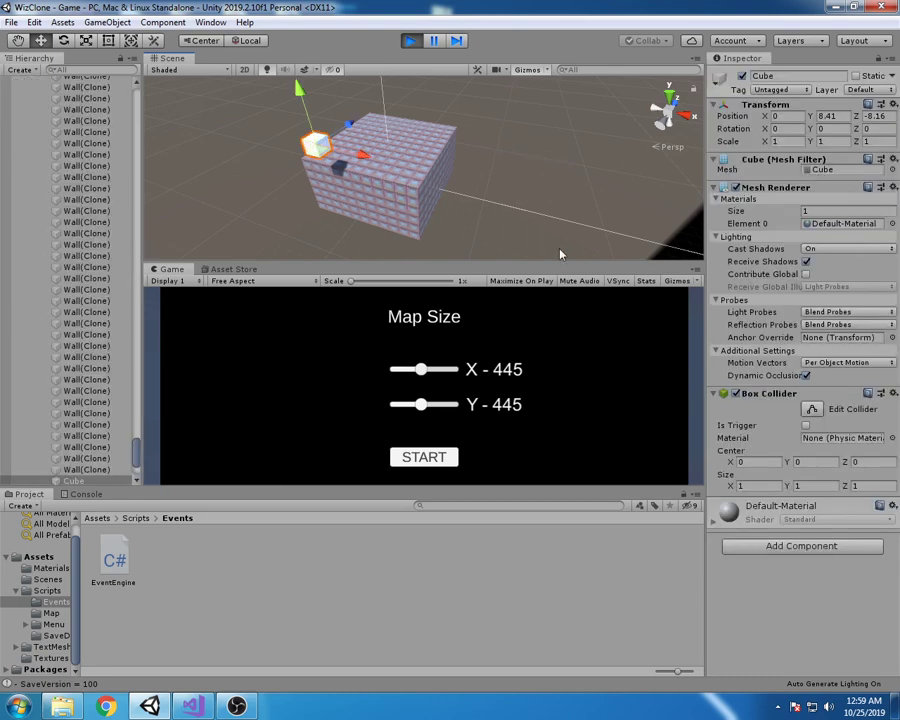
key(Delete)
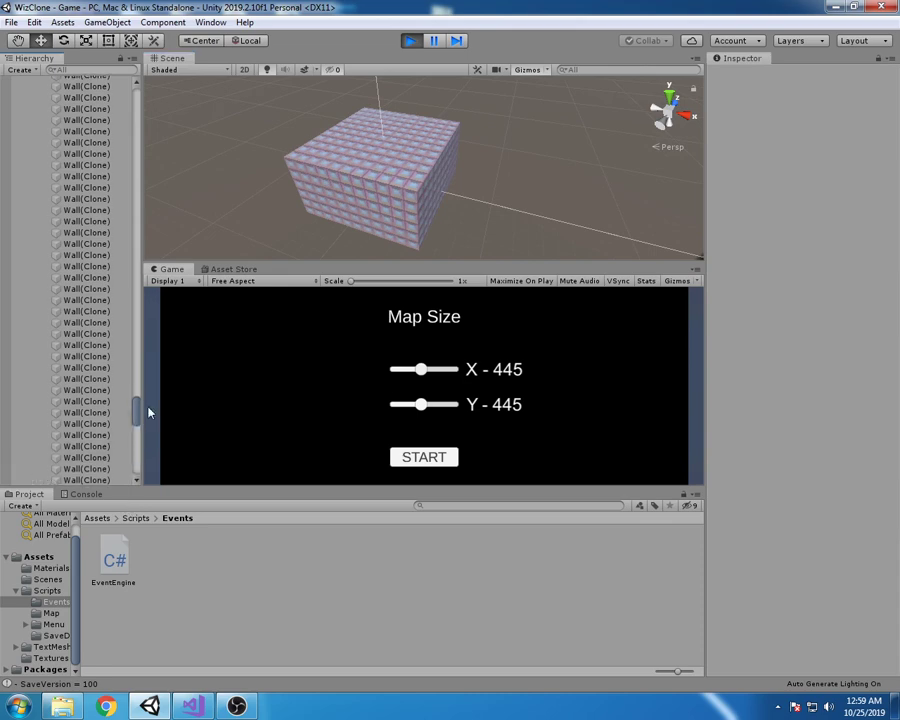
mouse_move(140, 410)
mouse_down()
mouse_move(150, 118)
mouse_move(23, 89)
mouse_up()
Step: Select Canvas and drag the Map Size X and Y sliders up to 1000
click(36, 127)
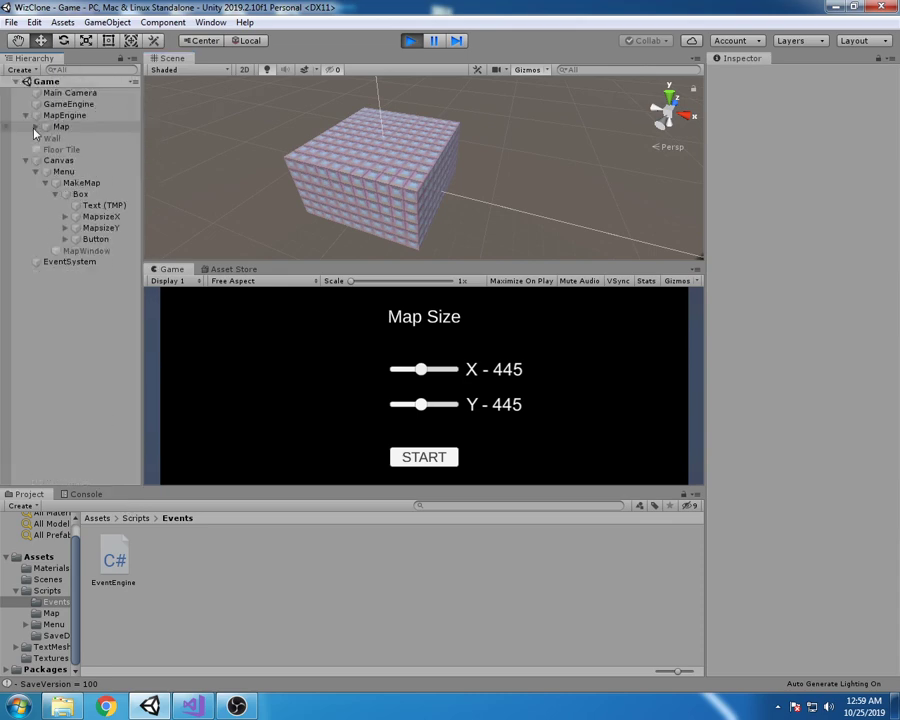
click(506, 164)
scroll(370, 111, up, 1)
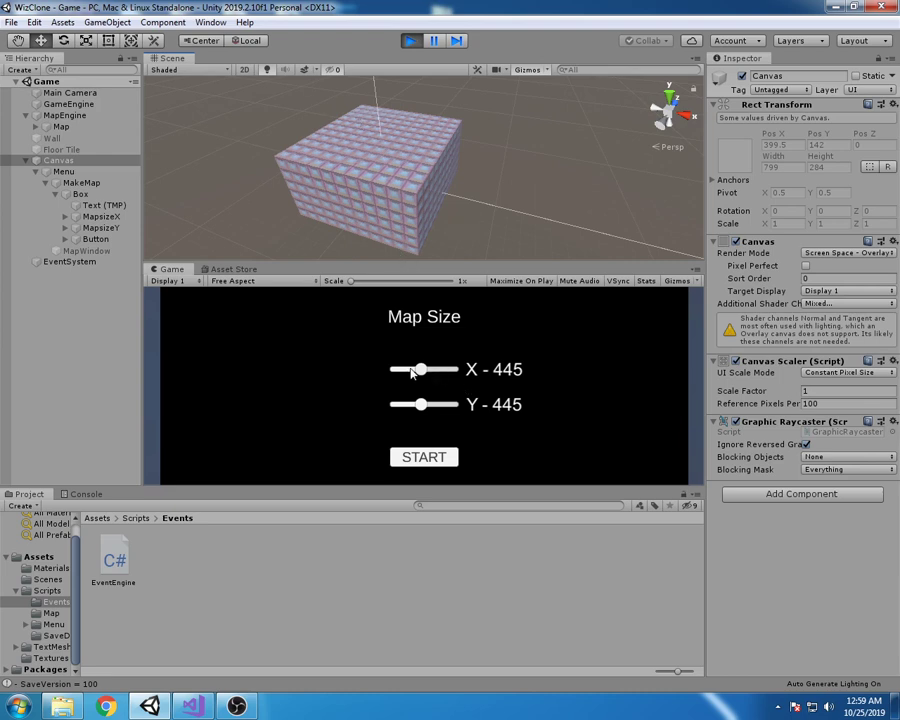
drag(421, 370, 513, 408)
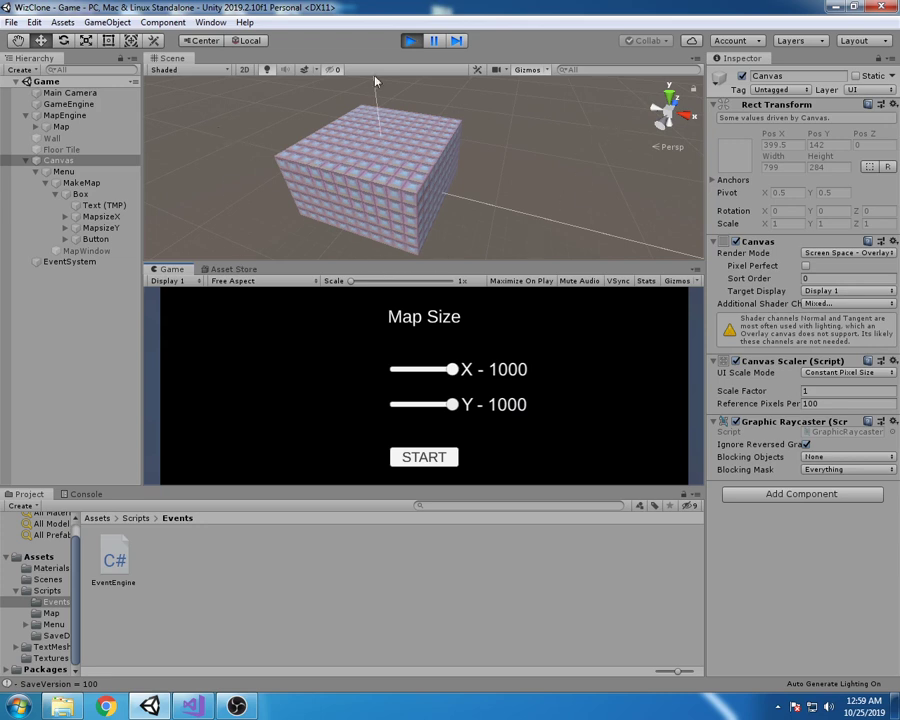
scroll(406, 151, down, 2)
scroll(388, 167, up, 2)
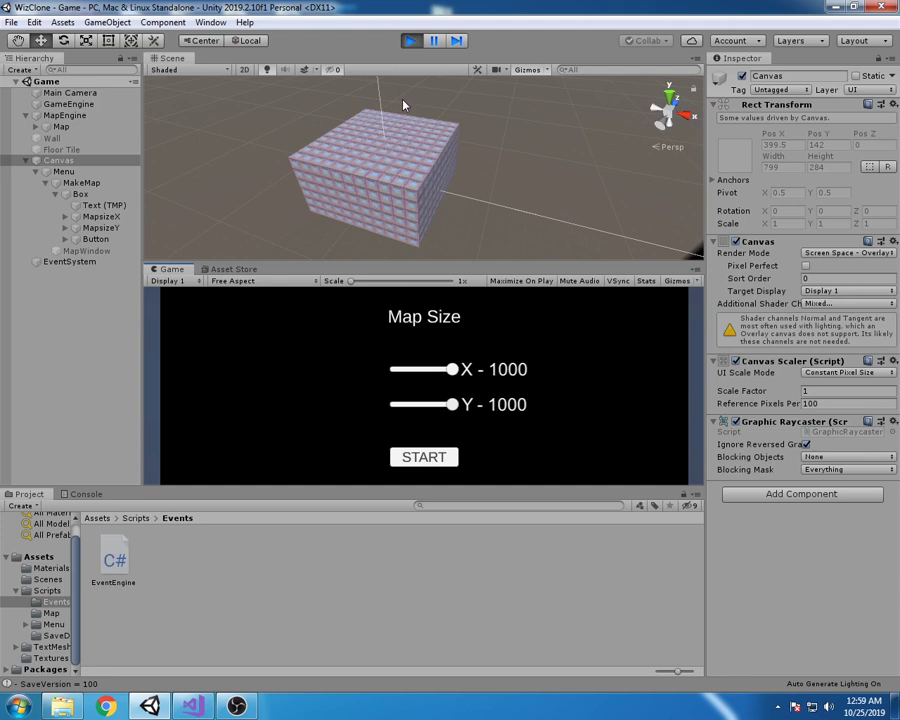
scroll(515, 120, down, 3)
scroll(418, 200, up, 3)
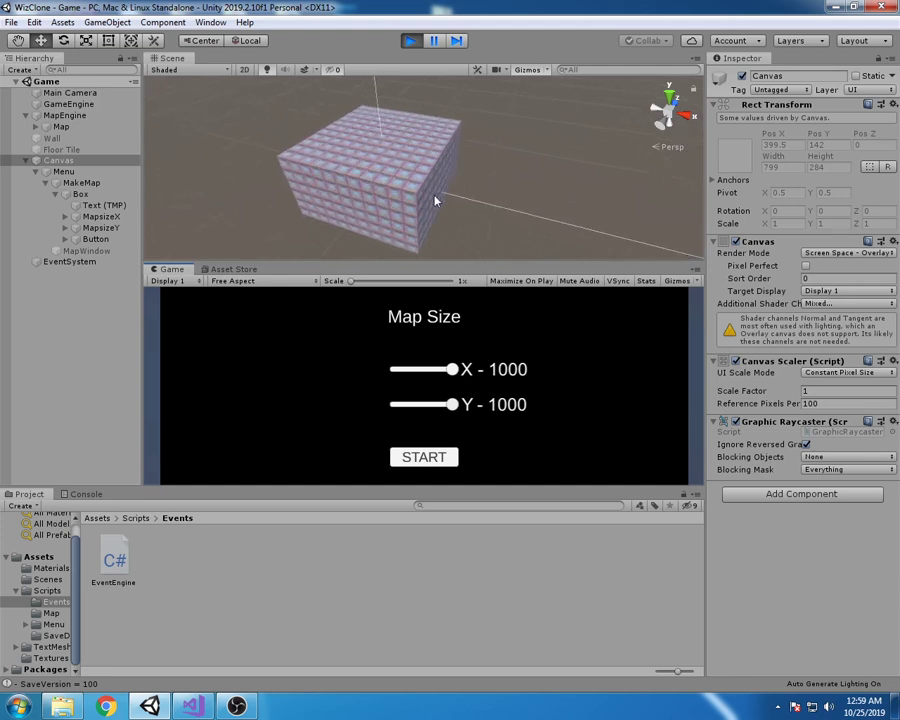
Step: Start the game, select MapEngine, and toggle the show-all-blocks debug option on then off
click(426, 459)
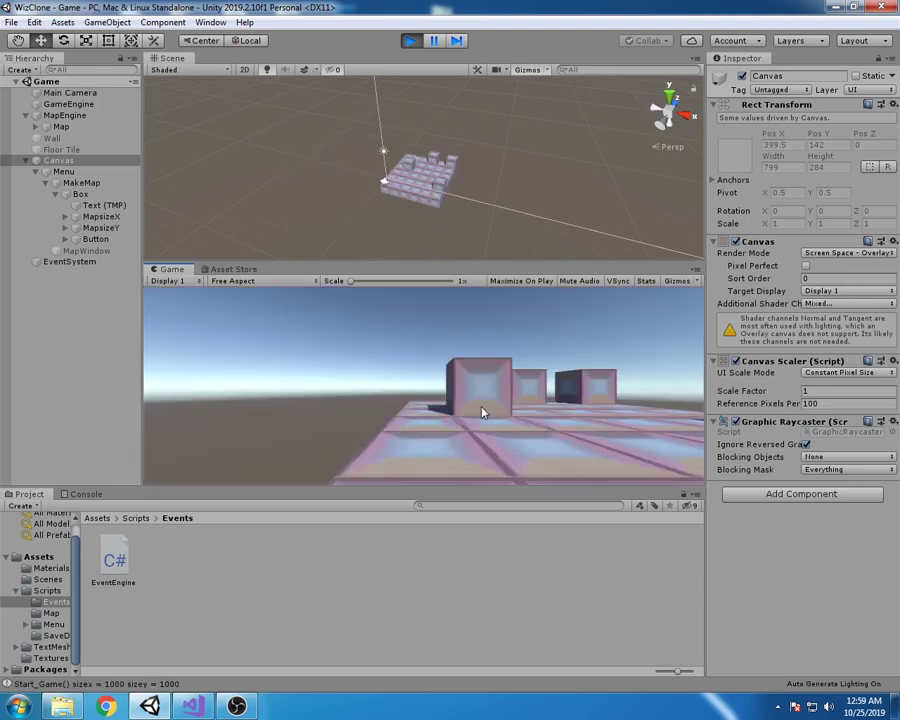
click(408, 202)
click(480, 227)
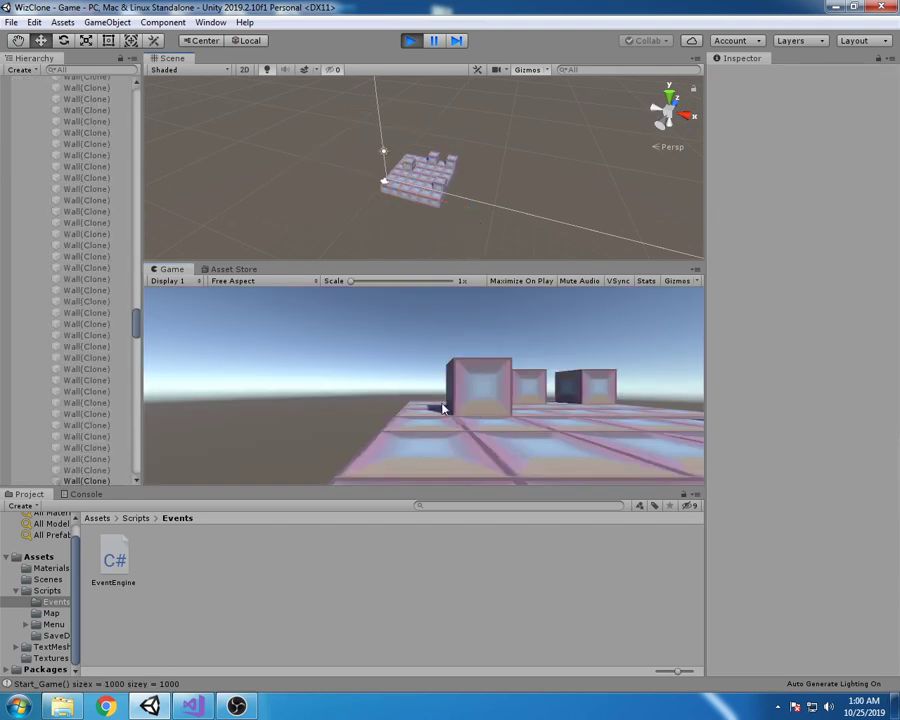
drag(136, 324, 153, 104)
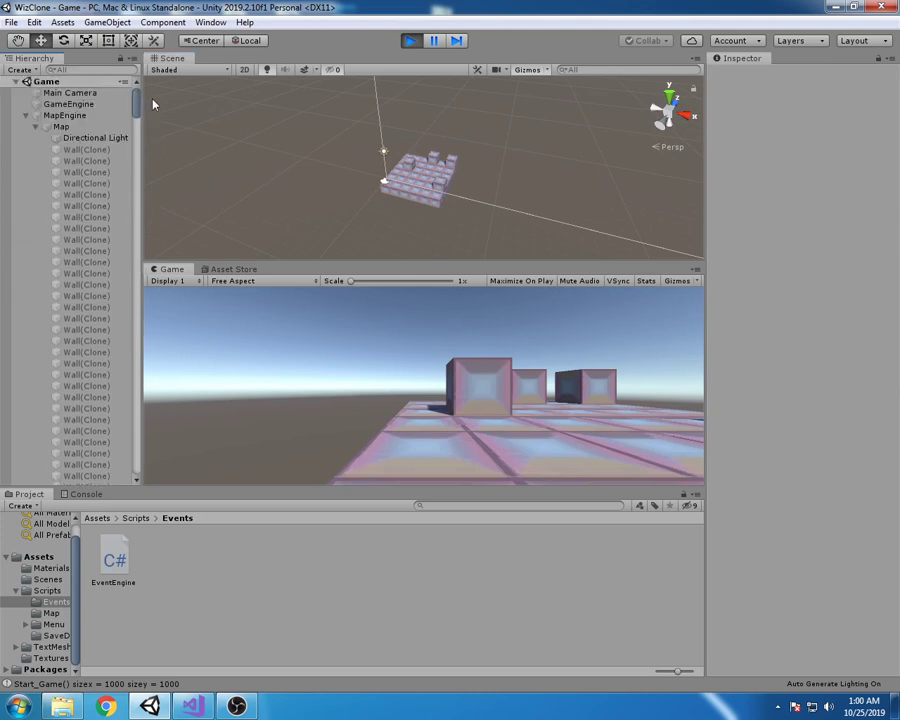
click(35, 128)
click(58, 160)
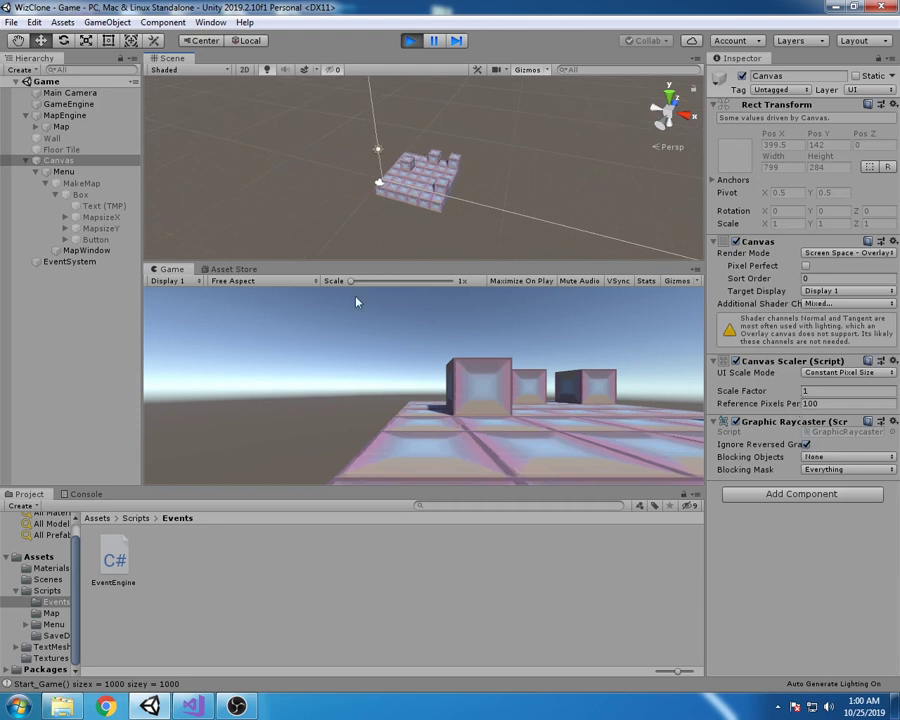
click(65, 115)
click(806, 435)
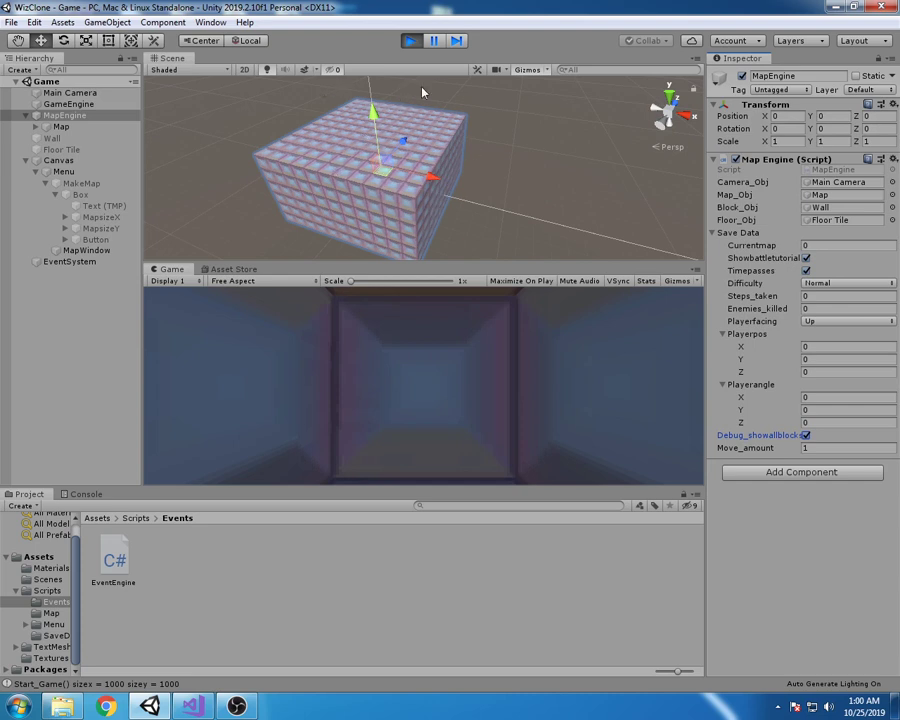
click(806, 435)
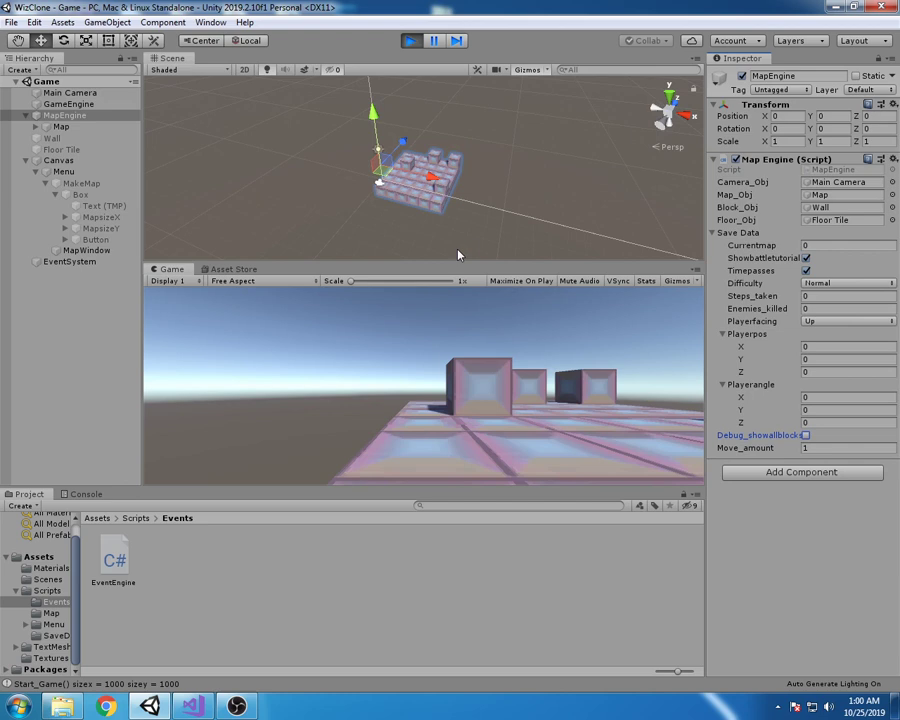
Step: Walk the player forward and through the maze corridors, turning right and up along Z
click(472, 444)
key(w)
key(w)
key(w)
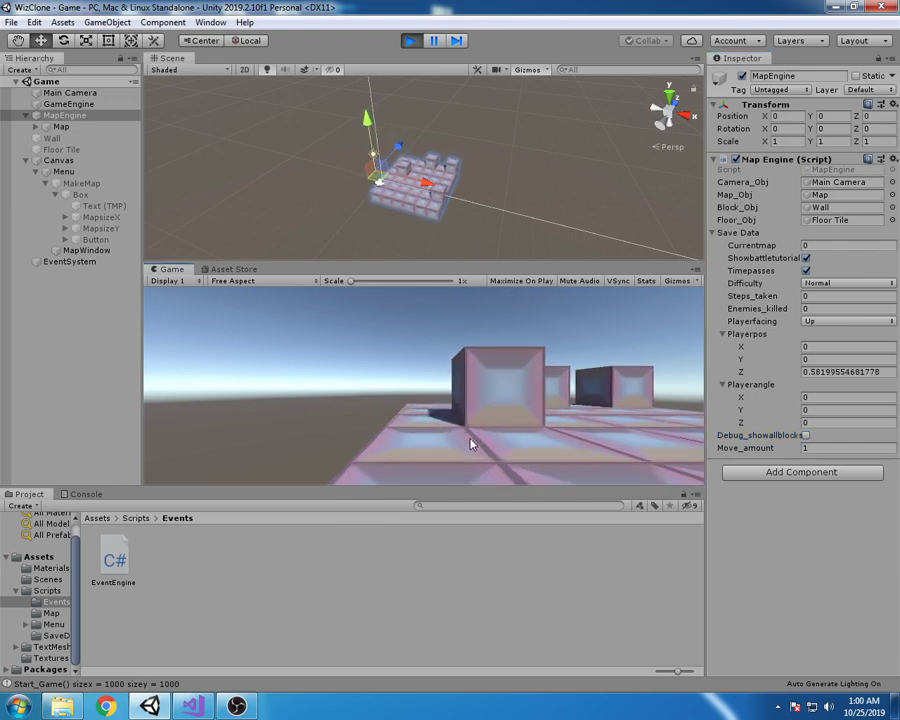
key(w)
key(w)
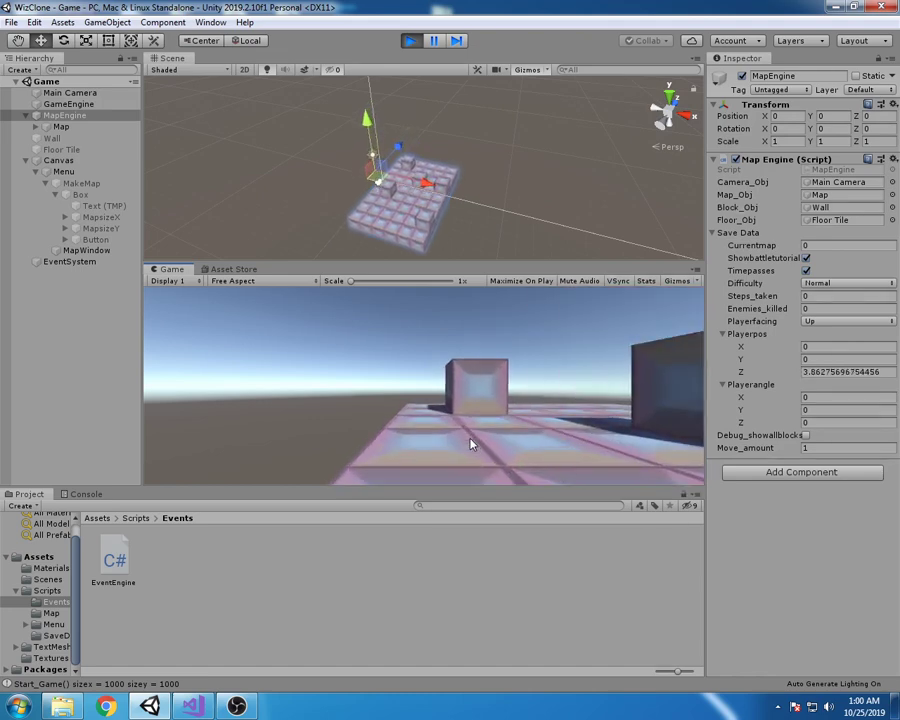
key(d)
key(w)
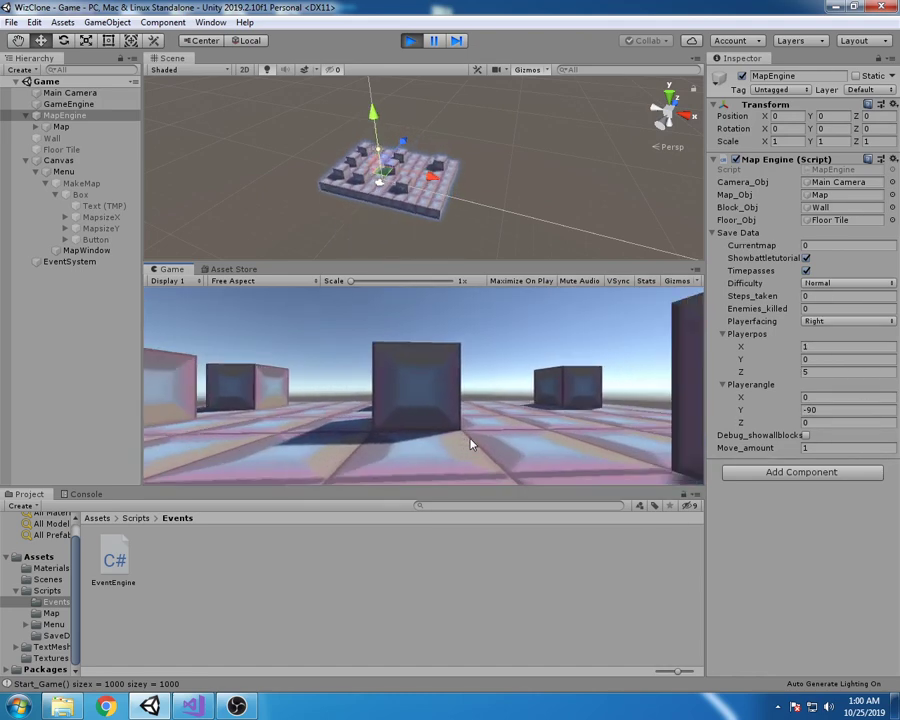
key(d)
key(w)
key(a)
key(w)
key(w)
key(w)
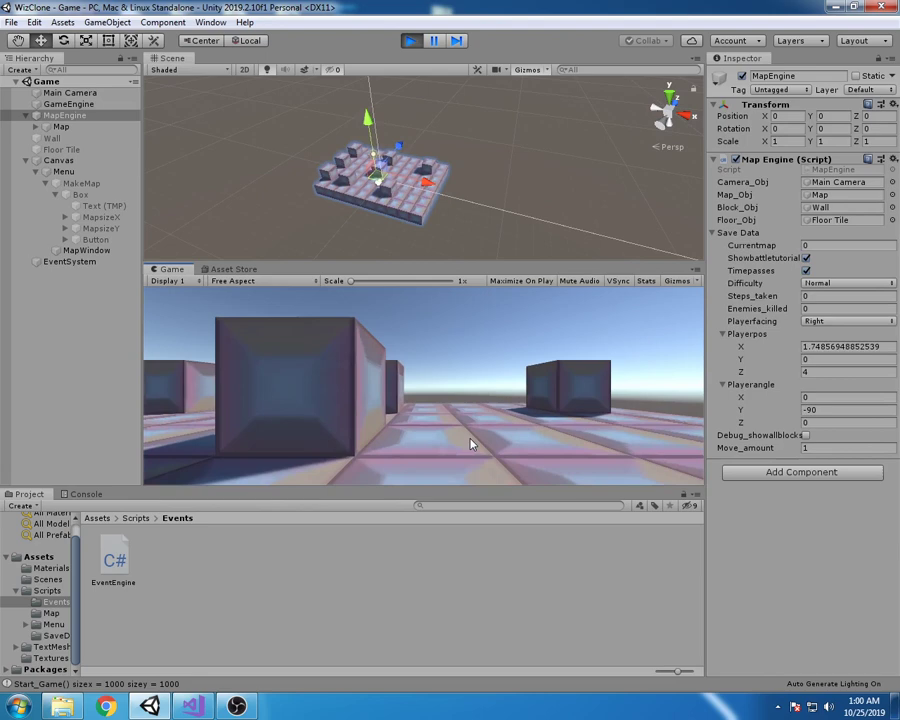
key(w)
key(w)
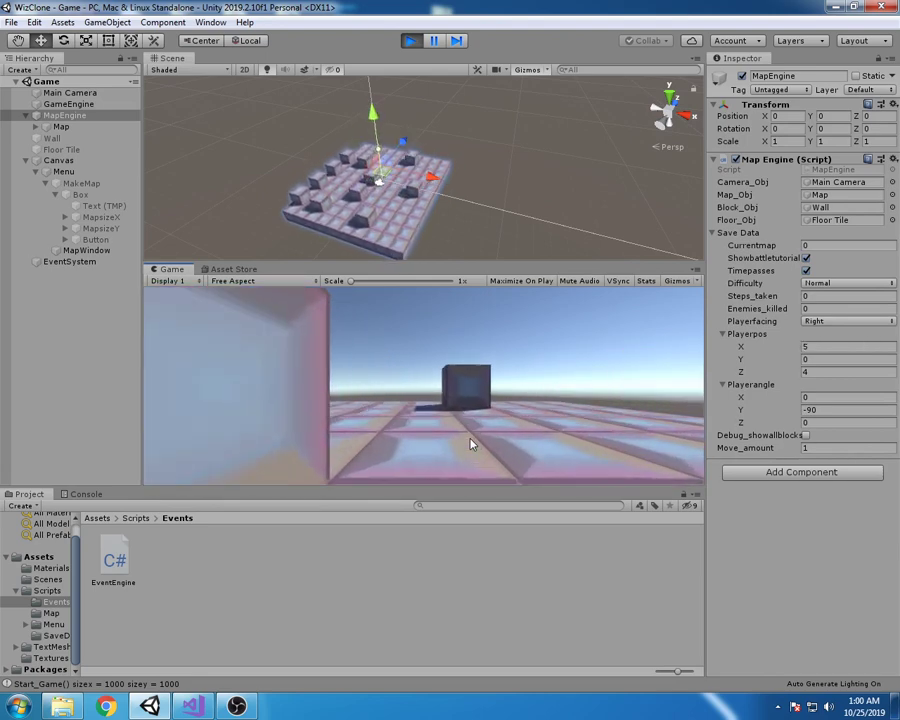
key(a)
key(w)
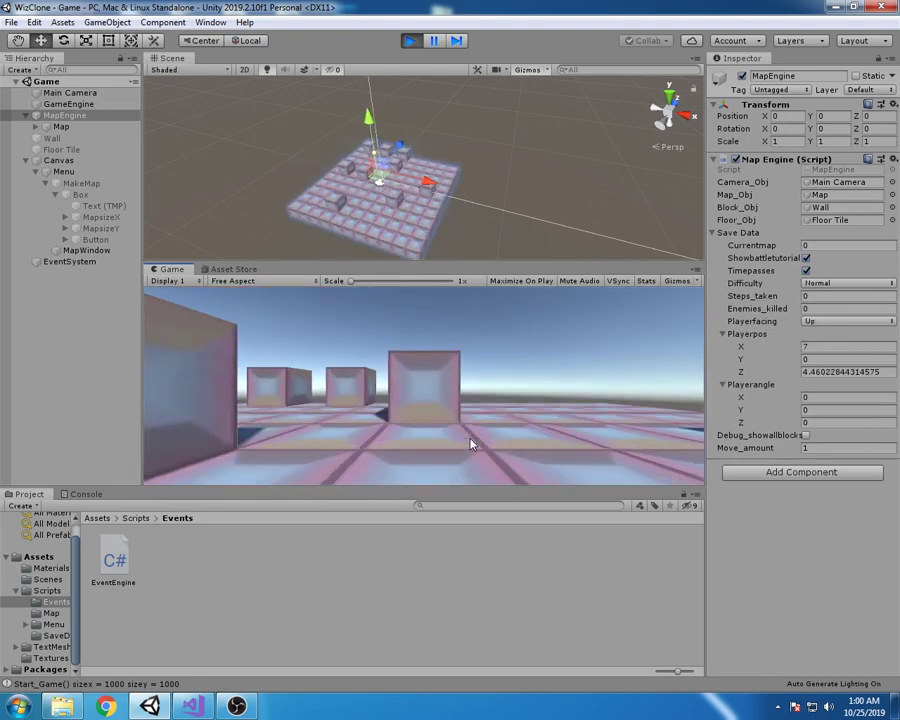
key(d)
key(w)
key(w)
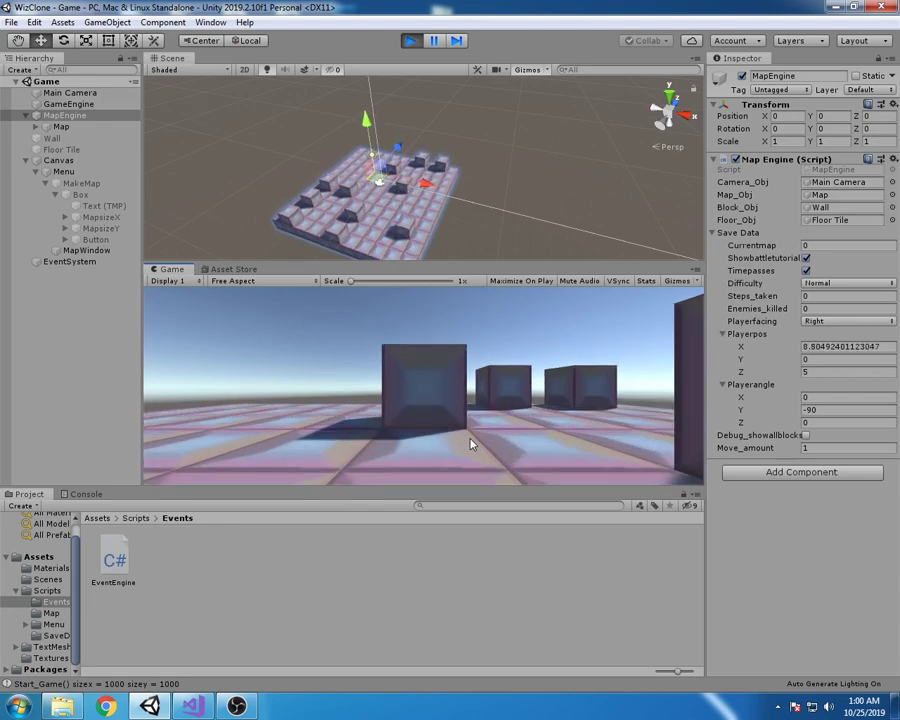
key(a)
key(w)
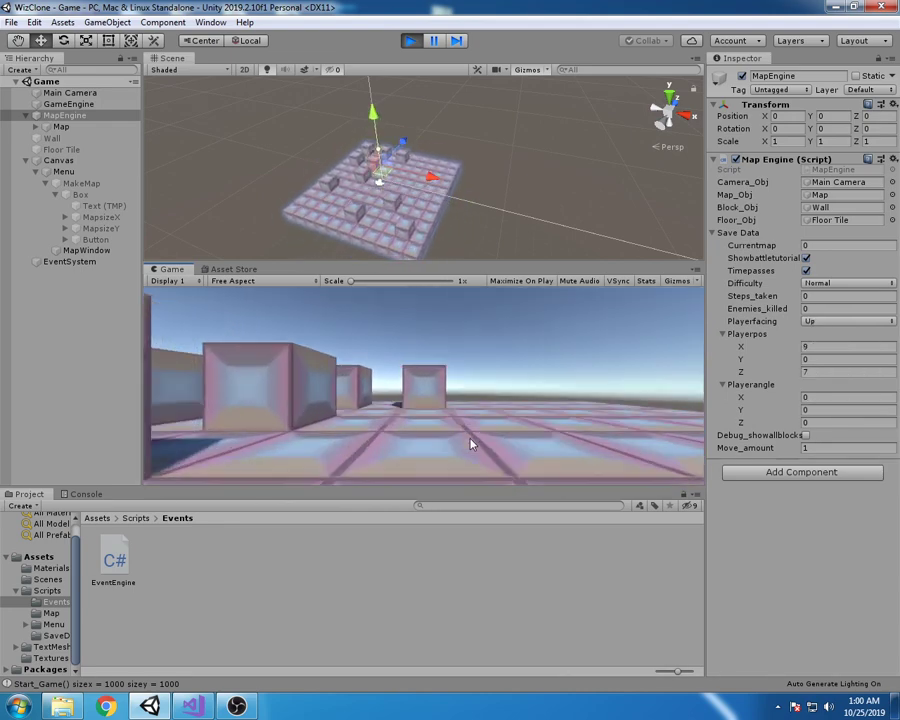
key(w)
key(w)
key(d)
key(w)
key(w)
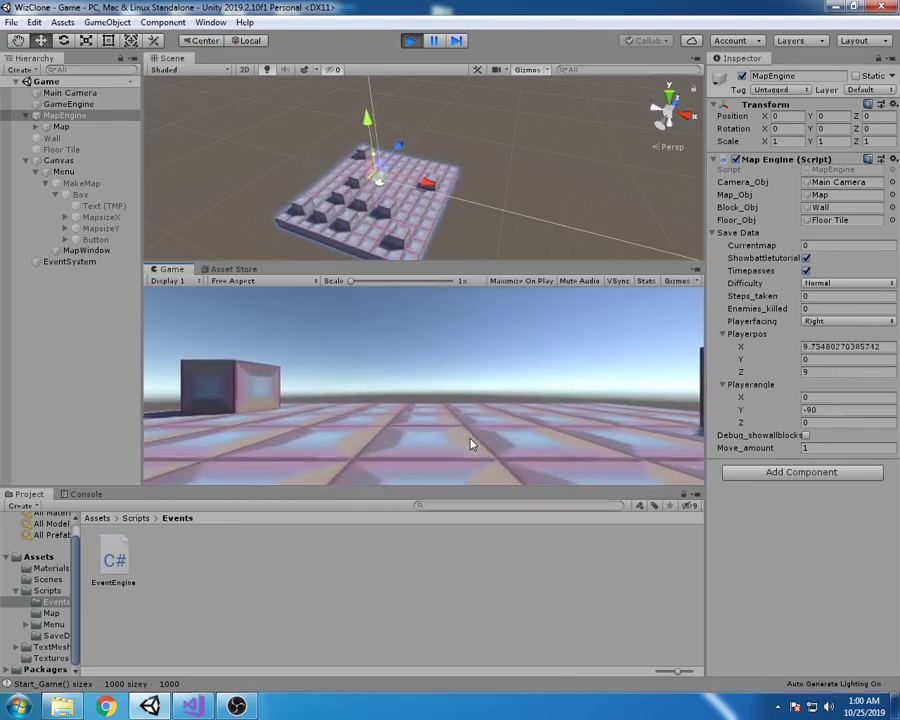
key(a)
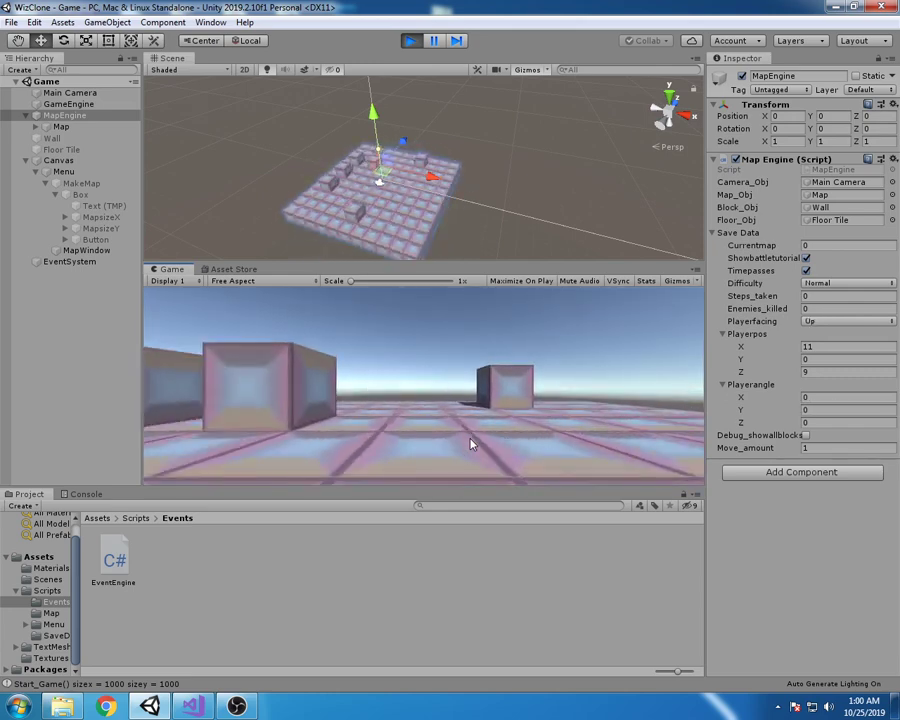
key(w)
key(w)
key(w)
key(w)
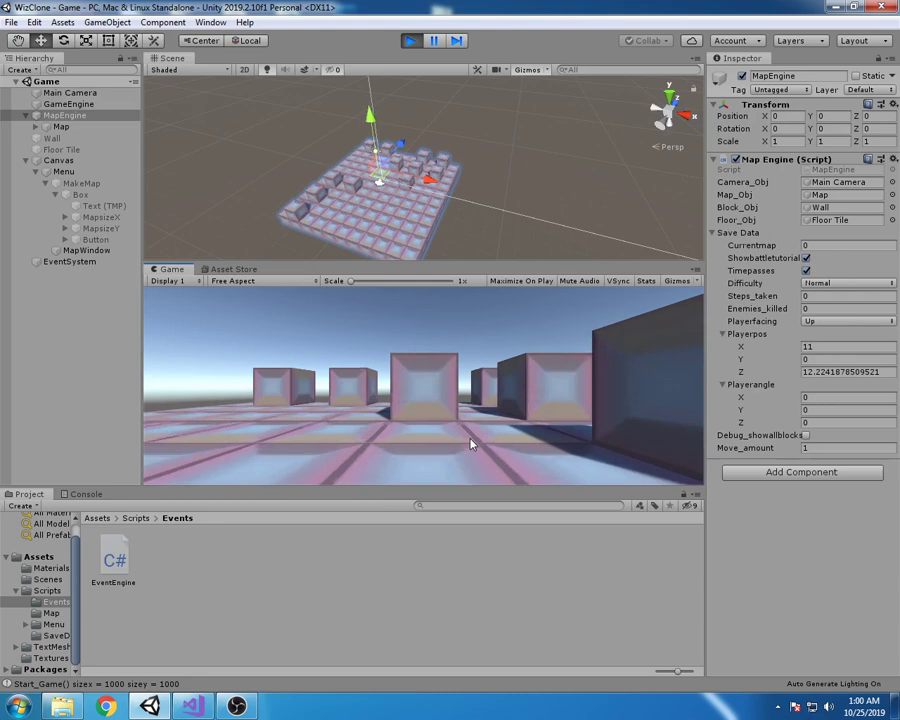
Step: Continue past Z 15 toward the cubes, ending at Z 12 facing left
key(a)
key(w)
key(w)
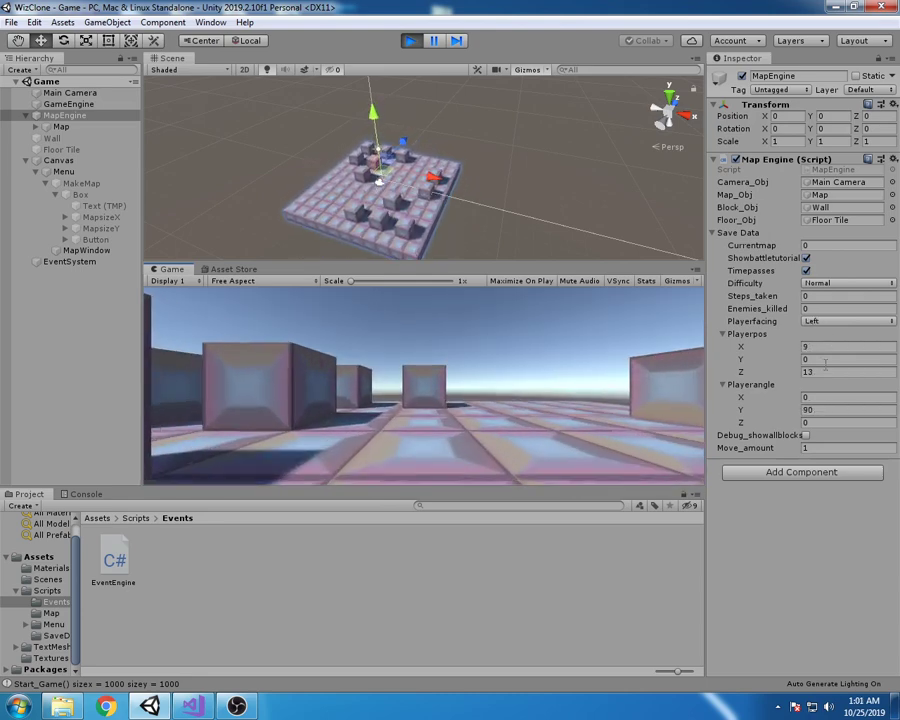
key(w)
key(w)
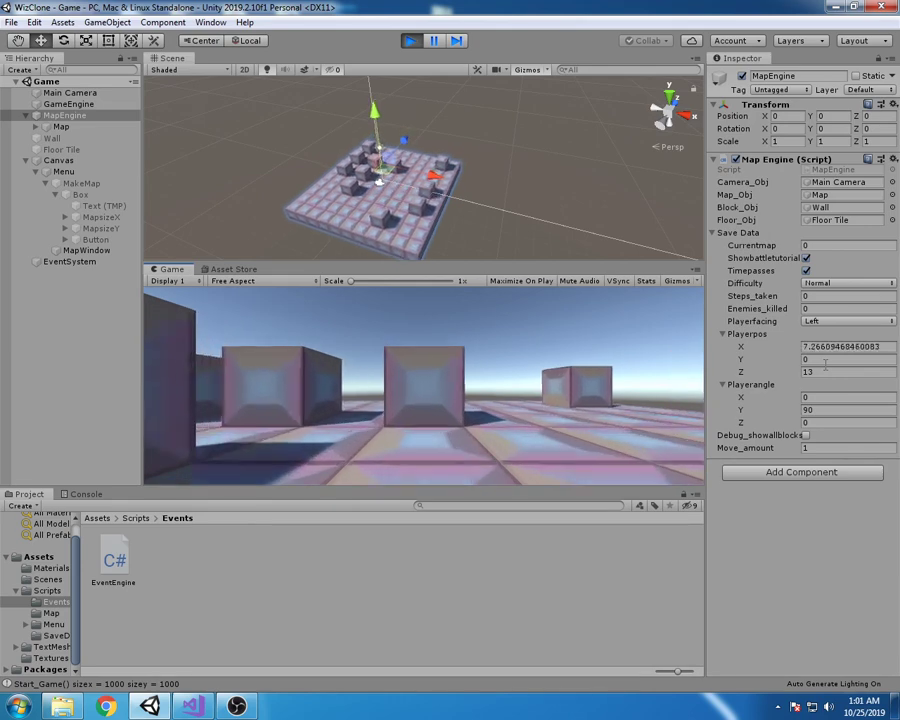
key(d)
key(w)
key(w)
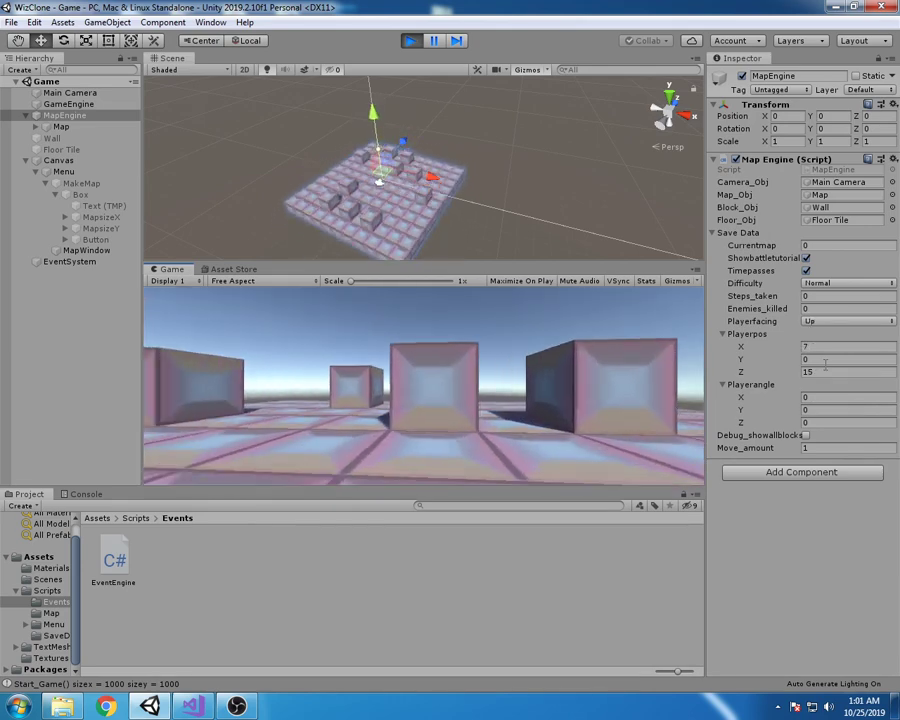
key(a)
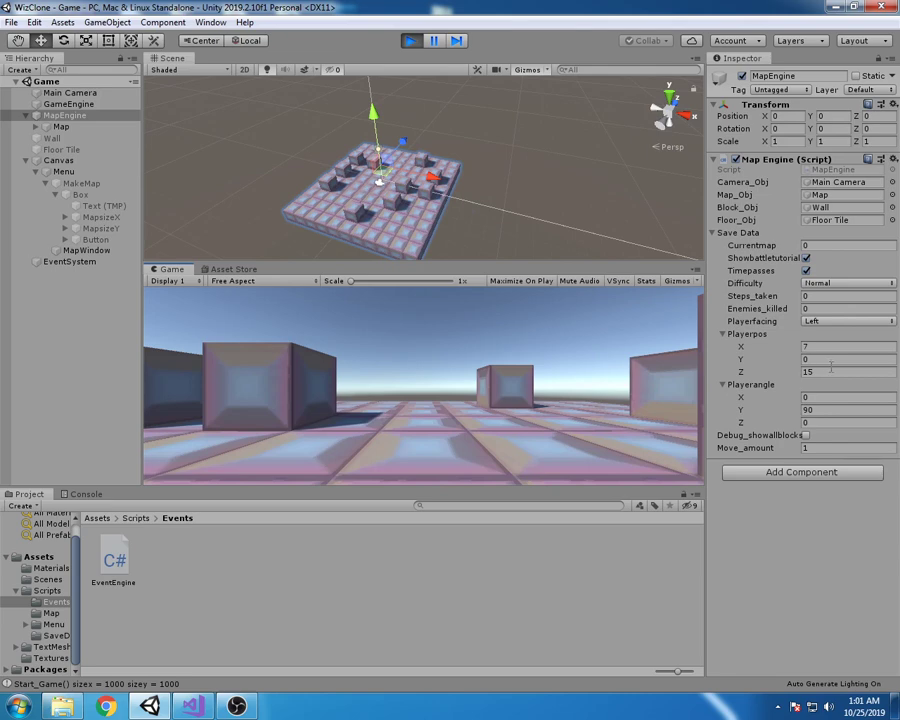
key(w)
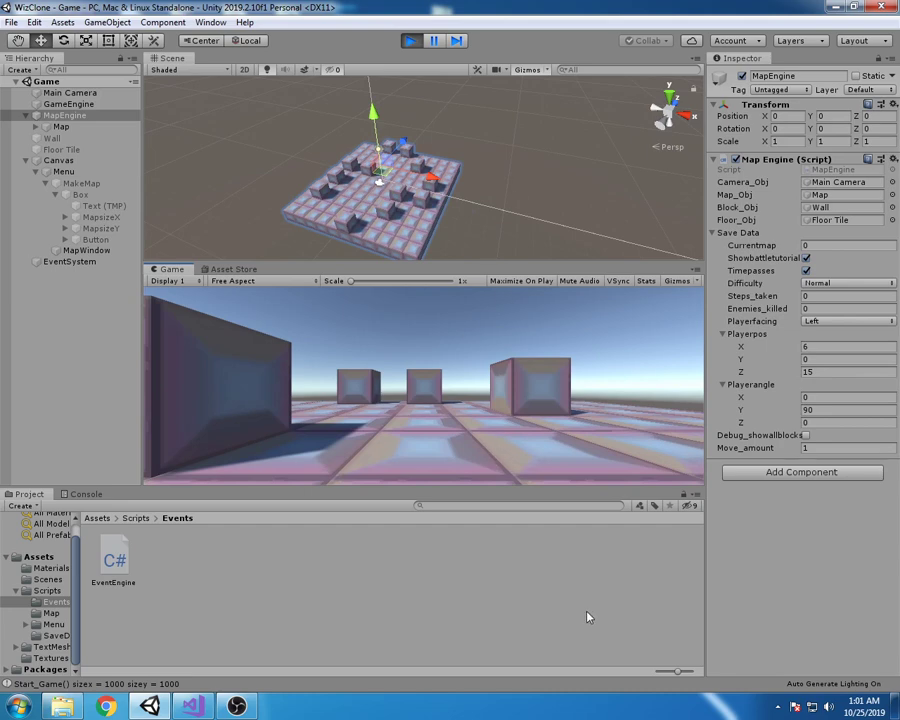
key(w)
key(w)
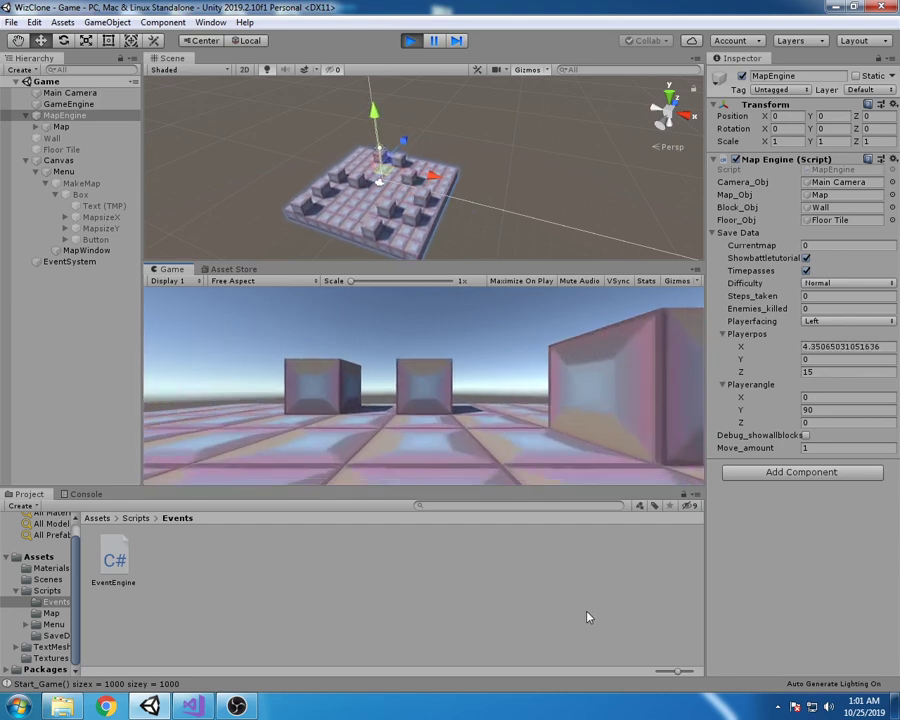
key(w)
key(d)
key(w)
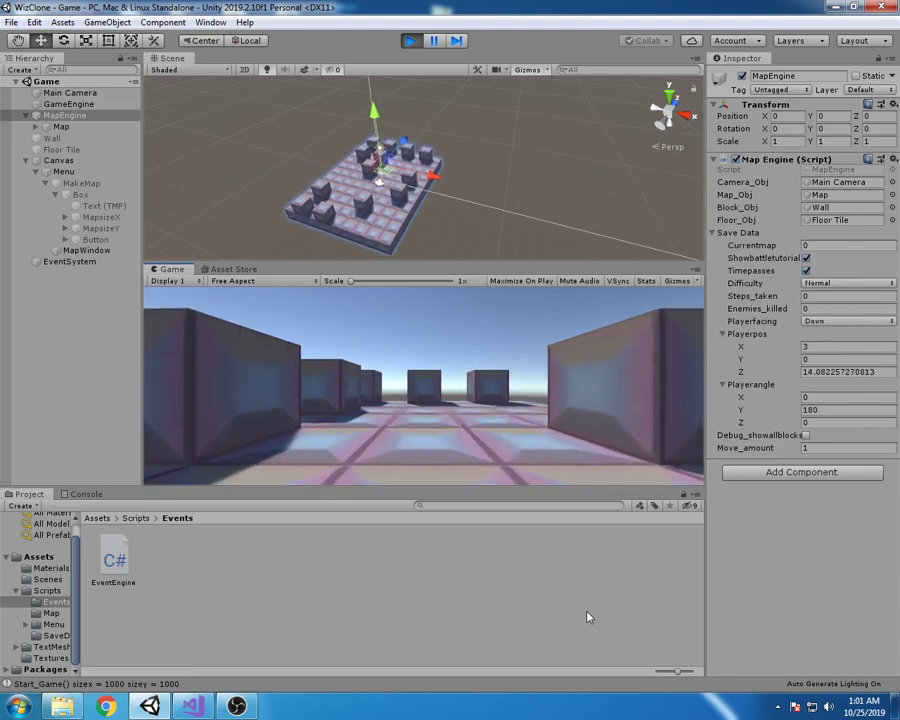
key(w)
key(w)
key(a)
key(w)
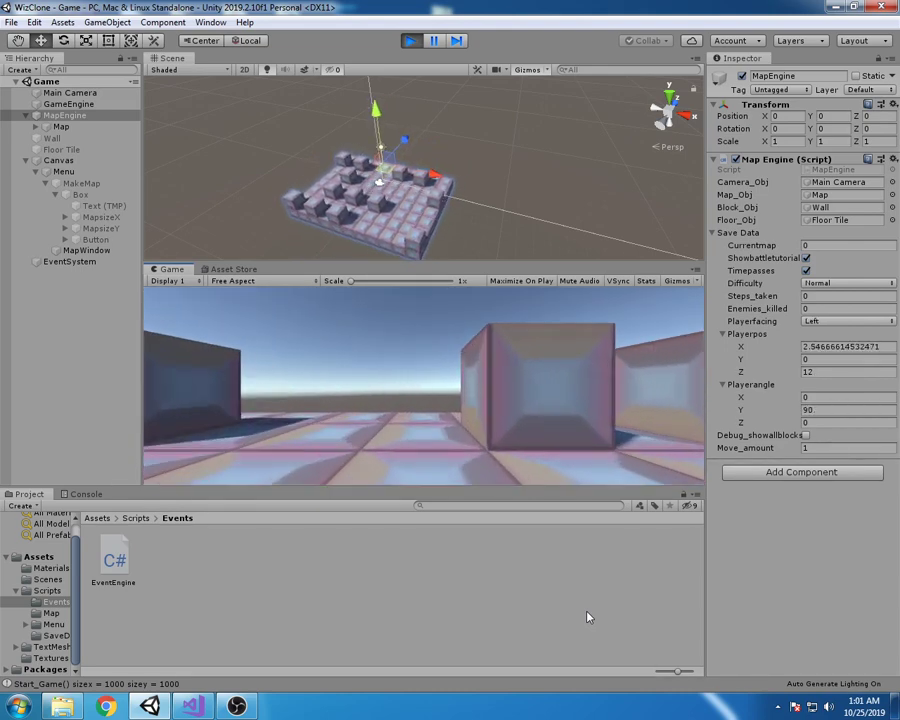
Step: Turn at X 0, walk up to Z 14, then walk right along X between the blocks
key(a)
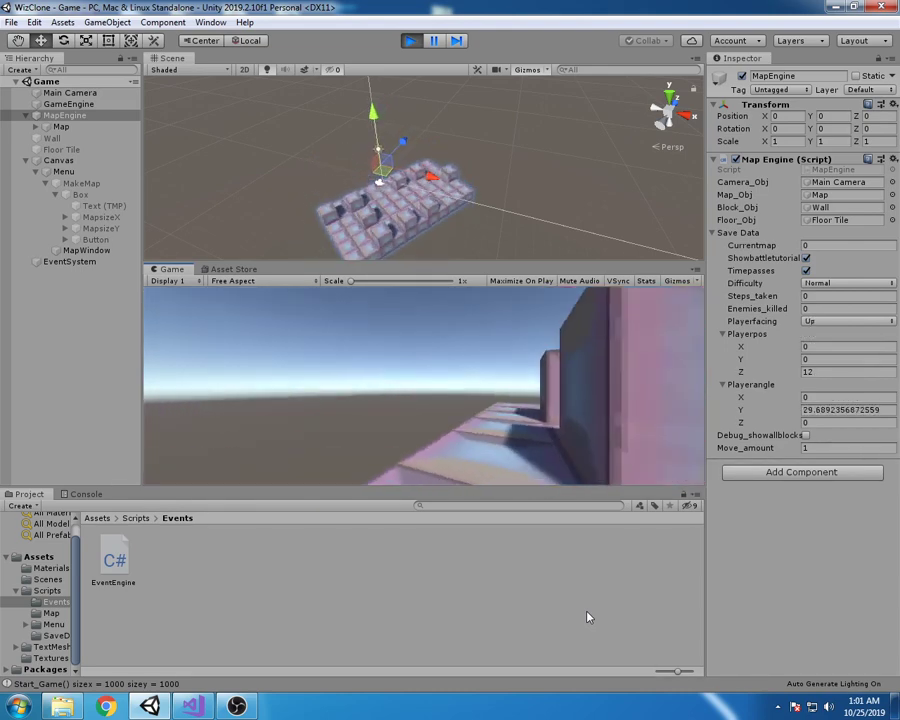
key(w)
key(w)
key(d)
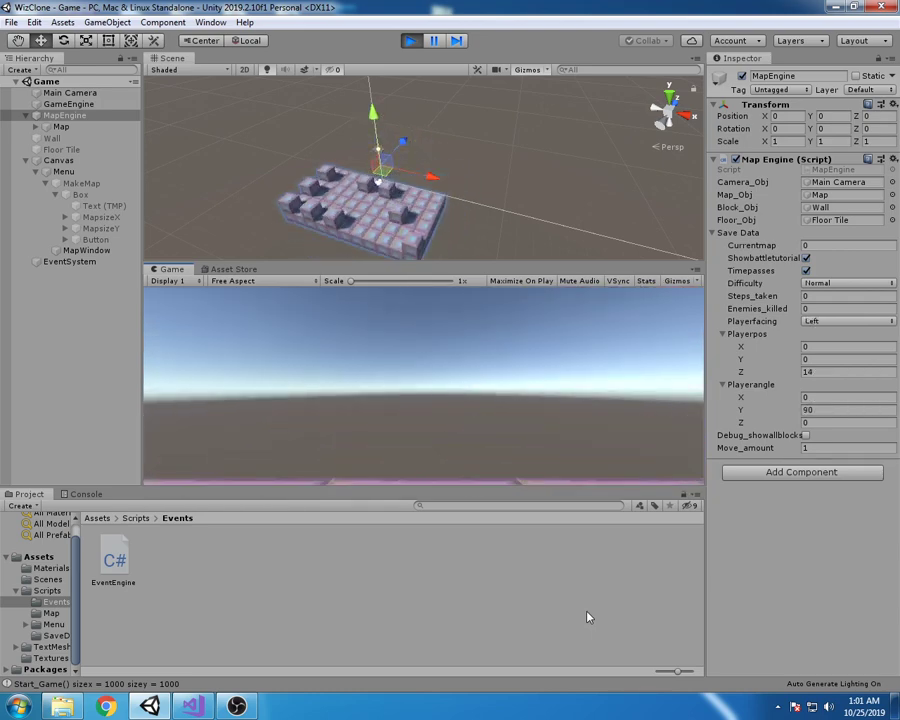
key(d)
key(d)
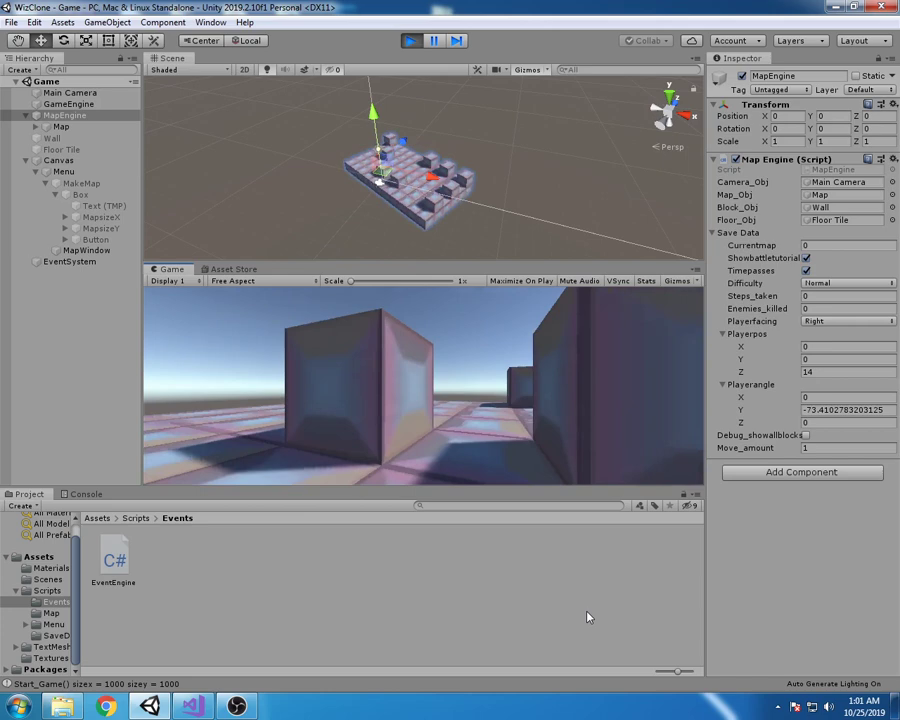
key(w)
key(w)
key(w)
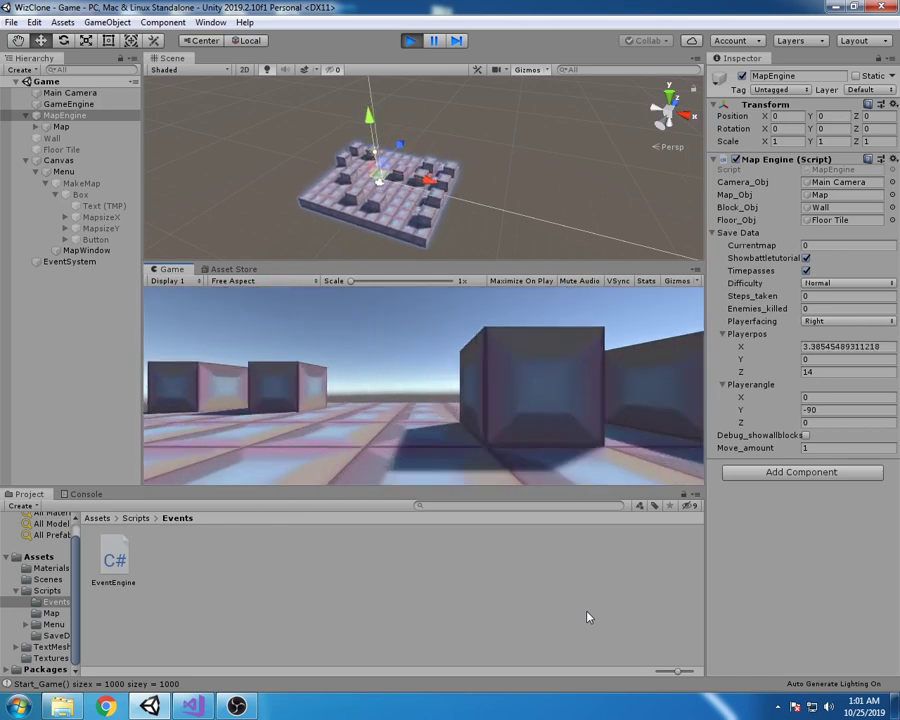
key(w)
key(w)
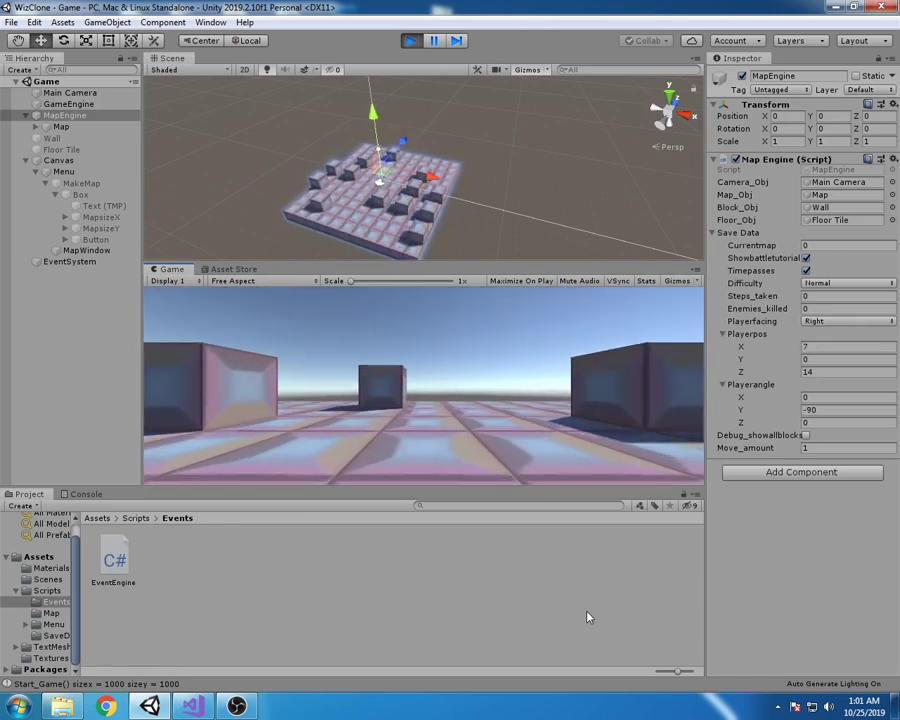
key(w)
key(w)
key(w)
key(w)
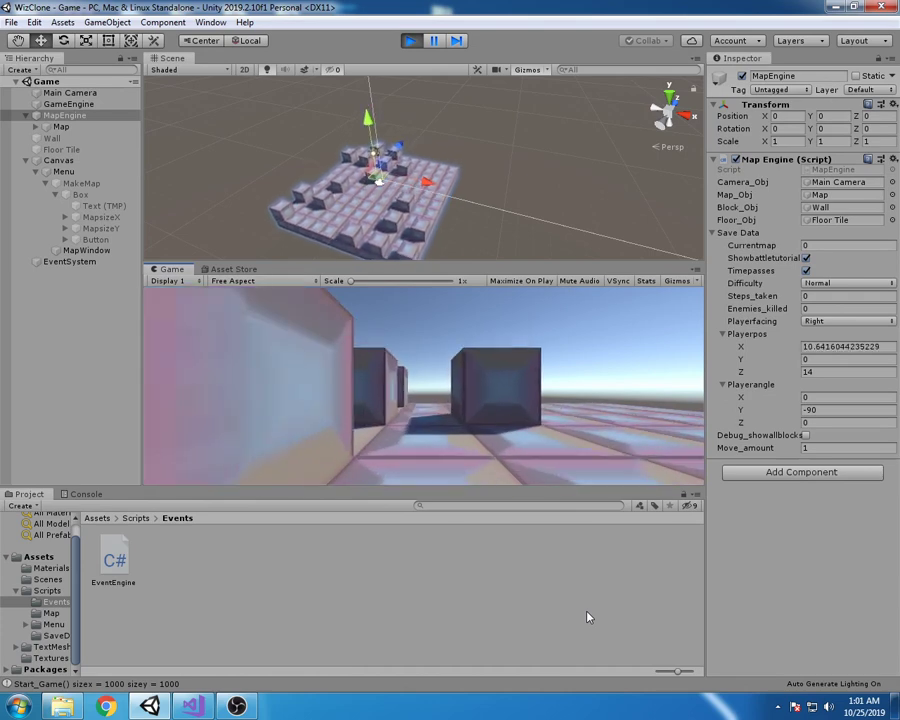
key(w)
key(w)
key(w)
key(w)
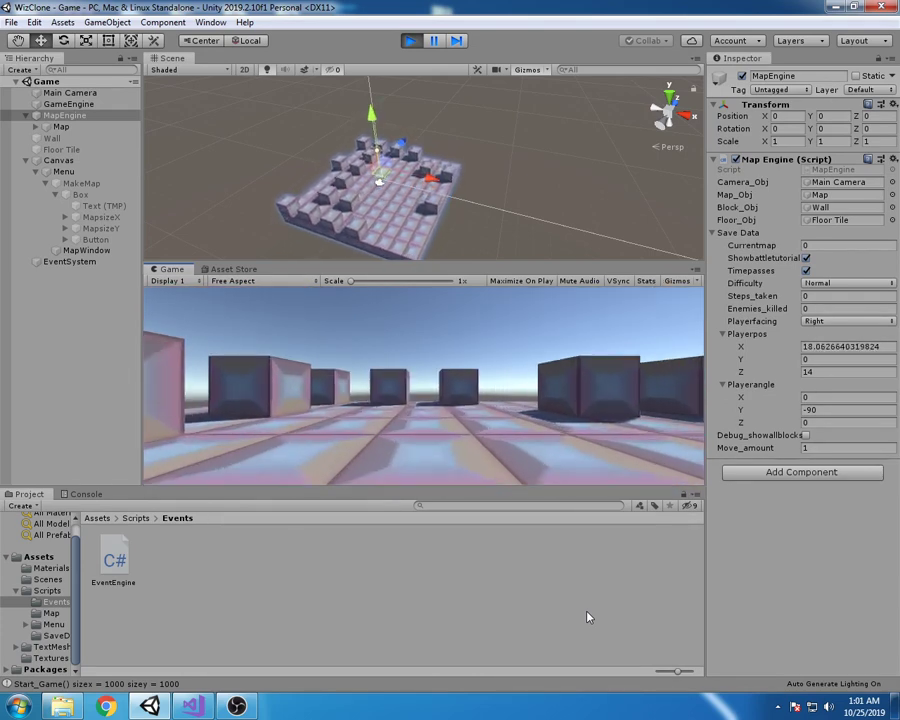
key(w)
key(w)
key(w)
key(w)
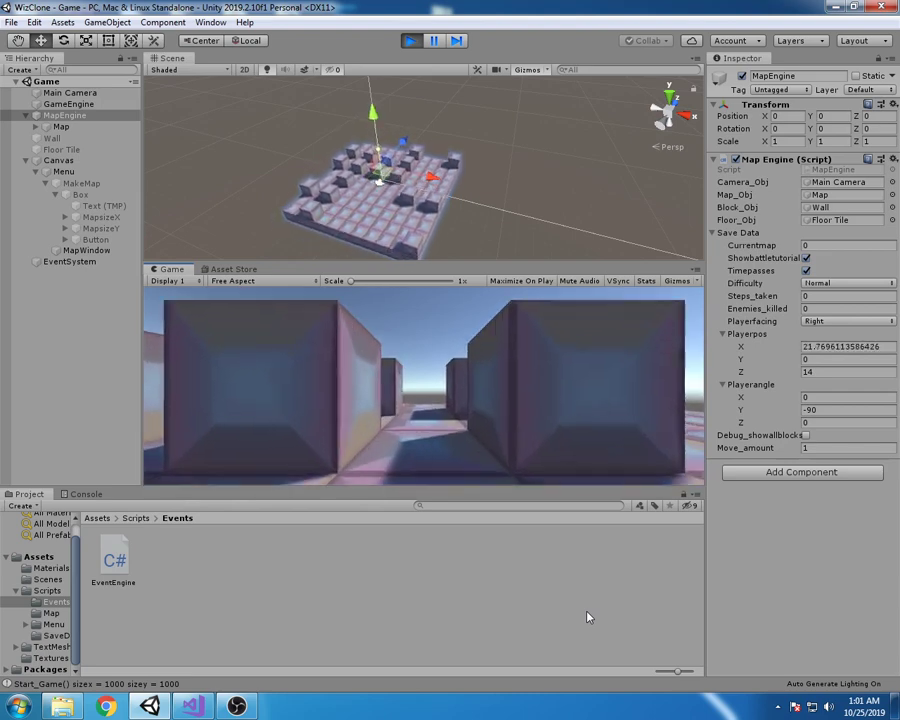
key(w)
key(w)
key(w)
key(w)
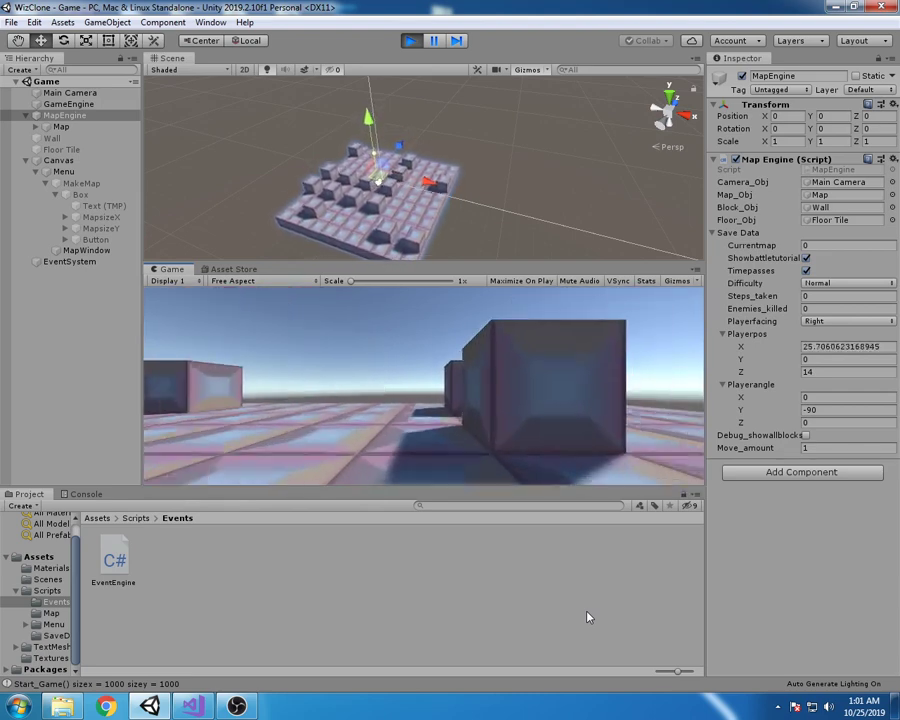
key(w)
key(w)
key(w)
key(w)
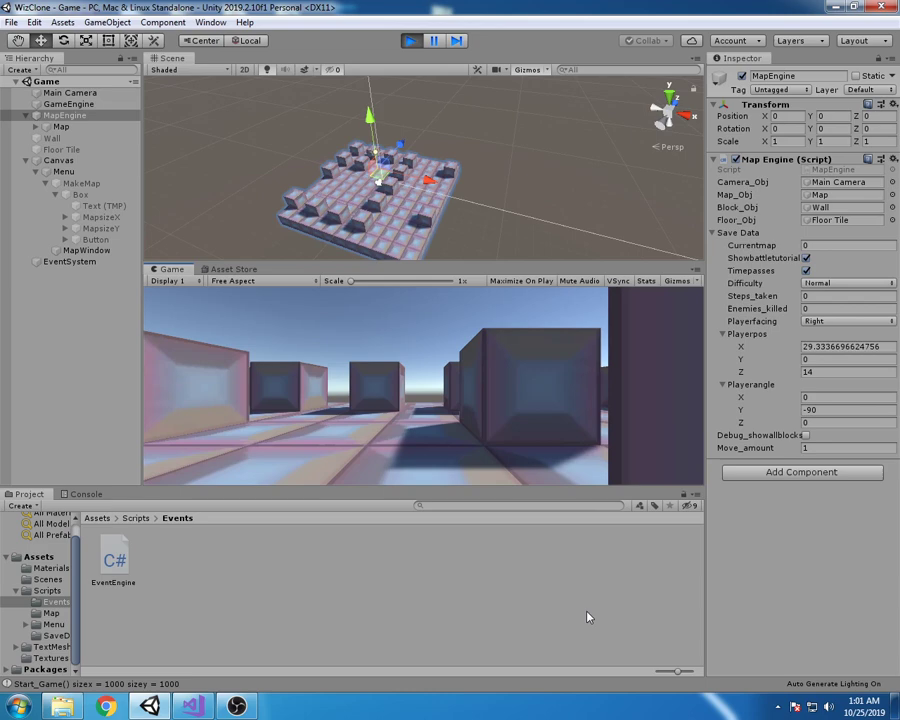
key(w)
key(w)
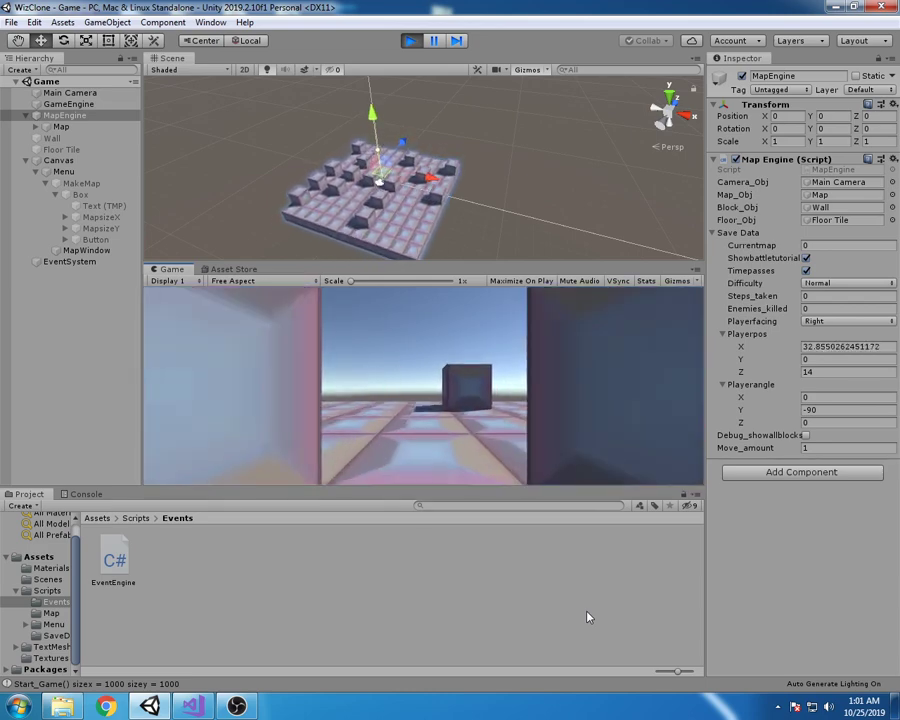
key(w)
key(w)
key(w)
key(w)
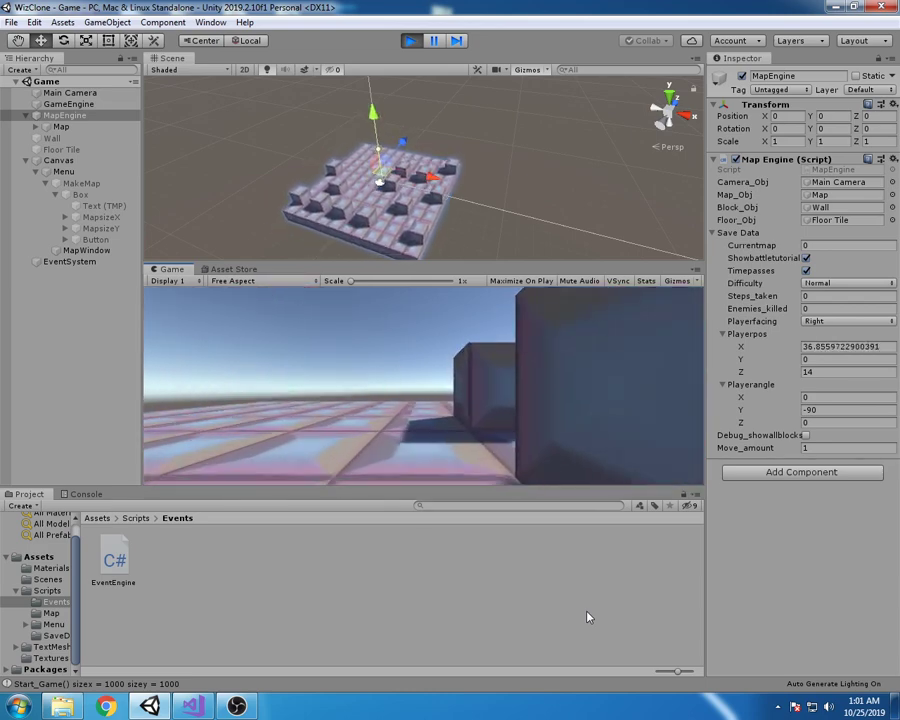
key(w)
key(w)
key(w)
key(w)
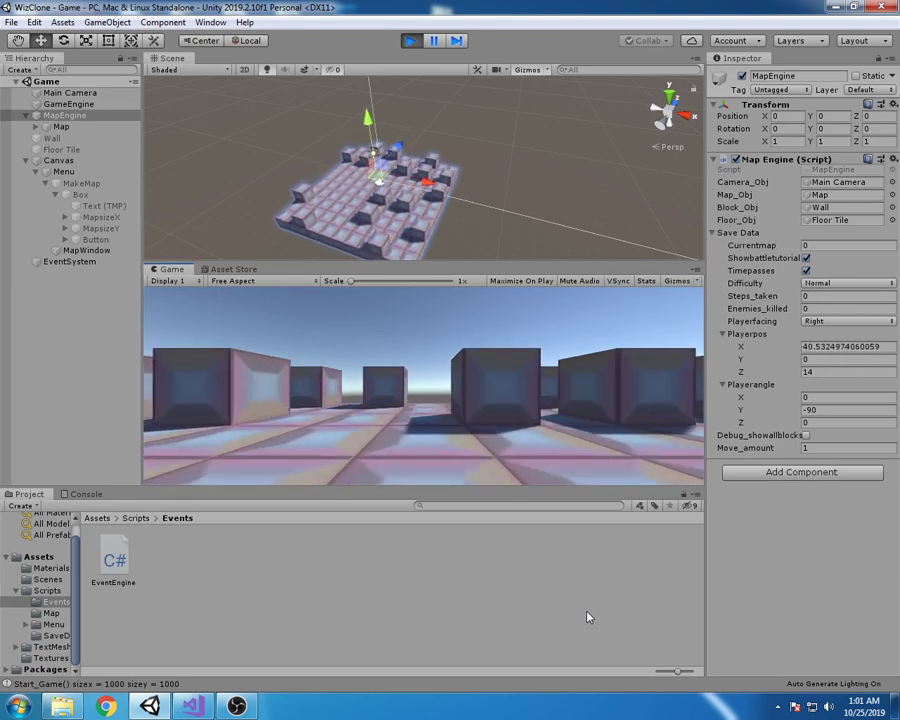
key(w)
key(w)
key(w)
key(w)
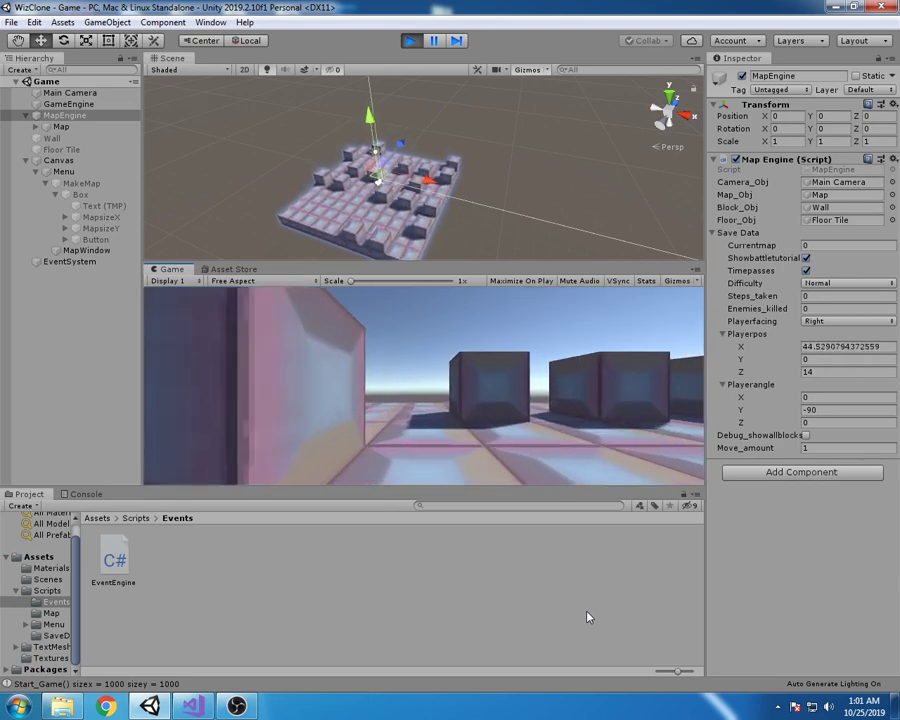
Step: At X 48 turn up, walk to Z 22, and turn the player left toward the walls
key(w)
key(w)
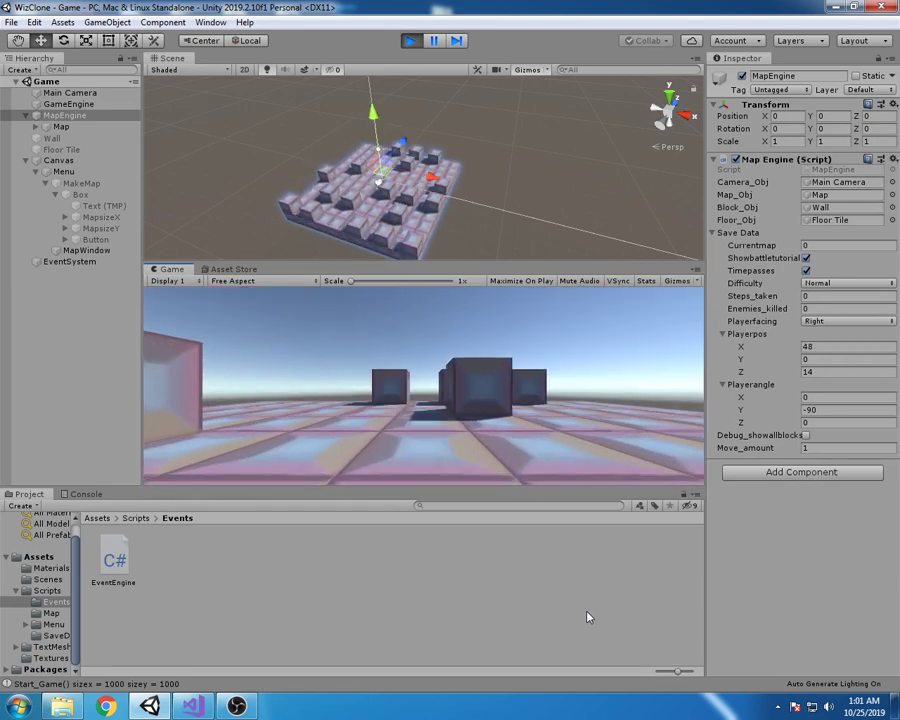
key(a)
key(w)
key(w)
key(w)
key(w)
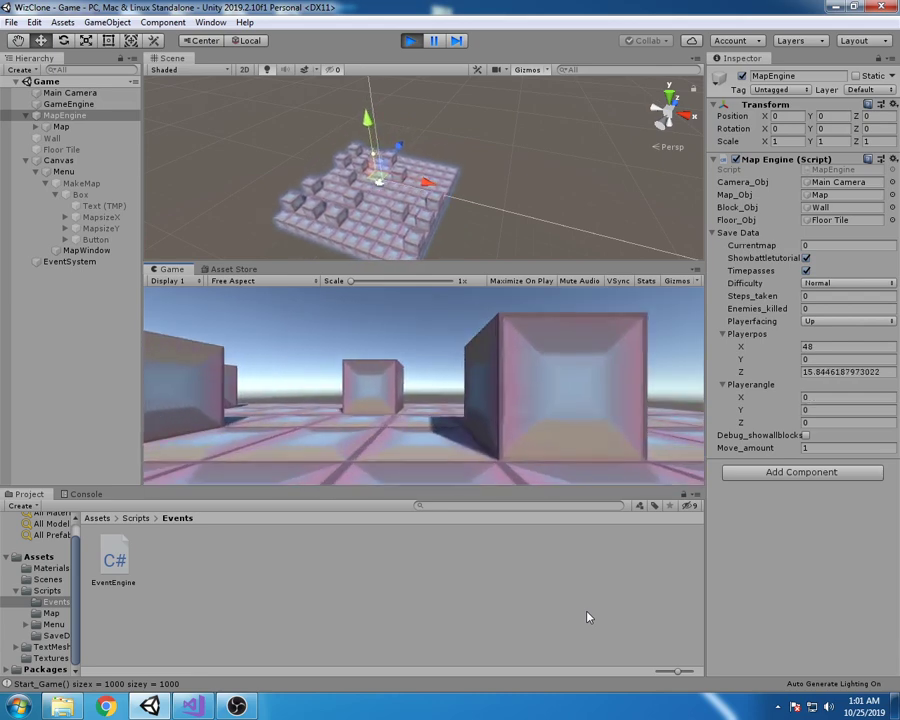
key(w)
key(w)
key(w)
key(w)
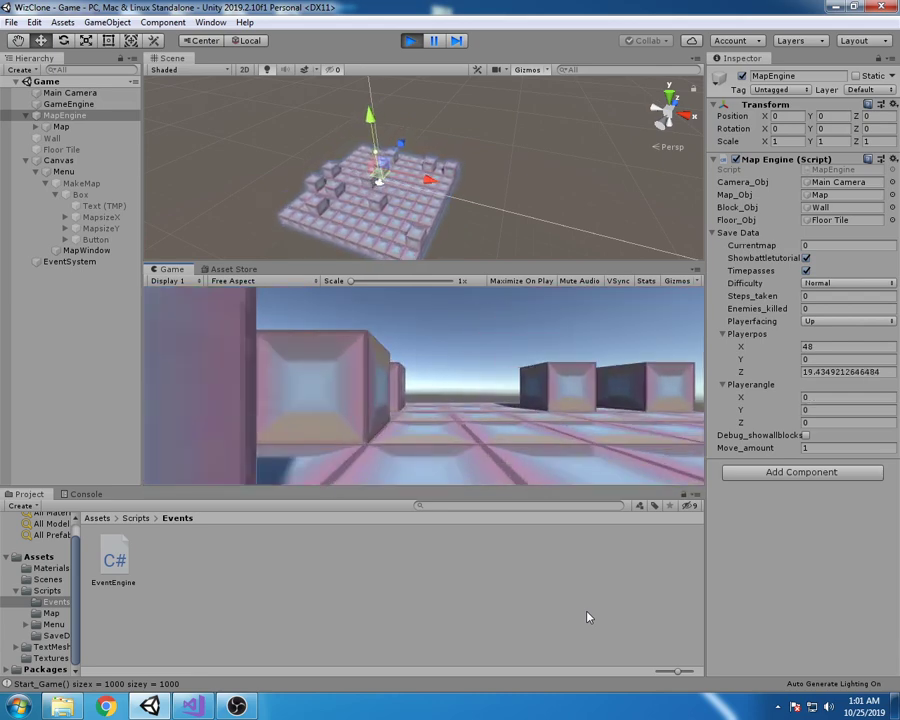
key(a)
key(w)
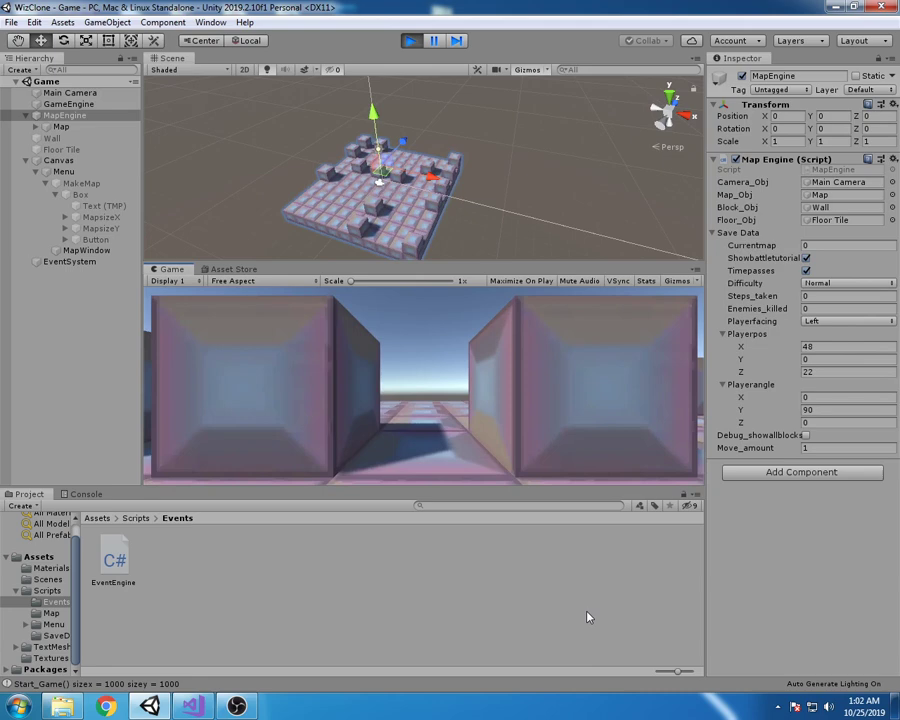
key(w)
key(d)
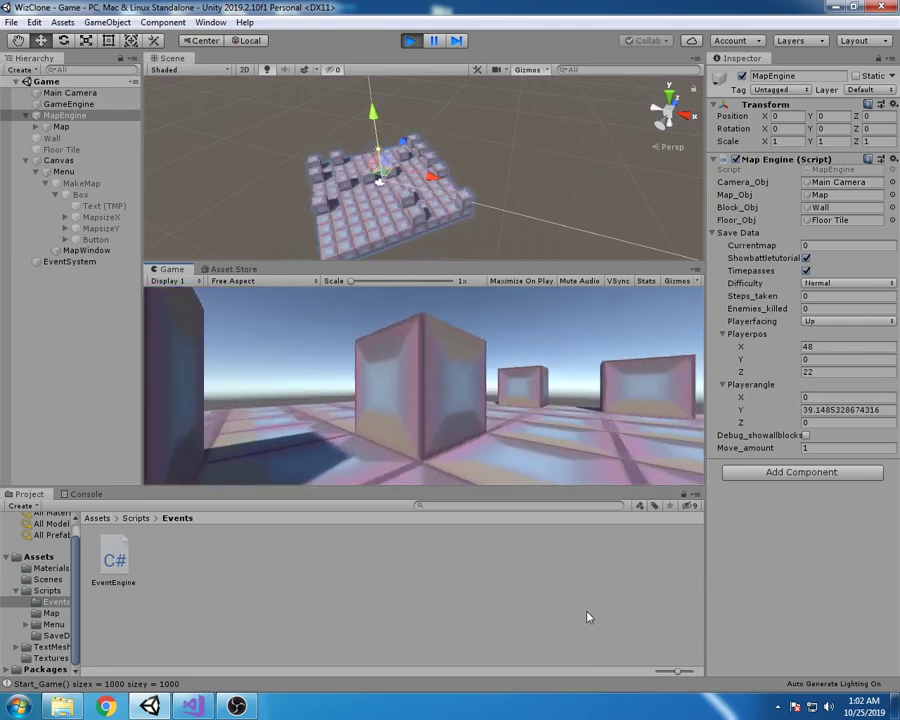
key(w)
key(a)
key(w)
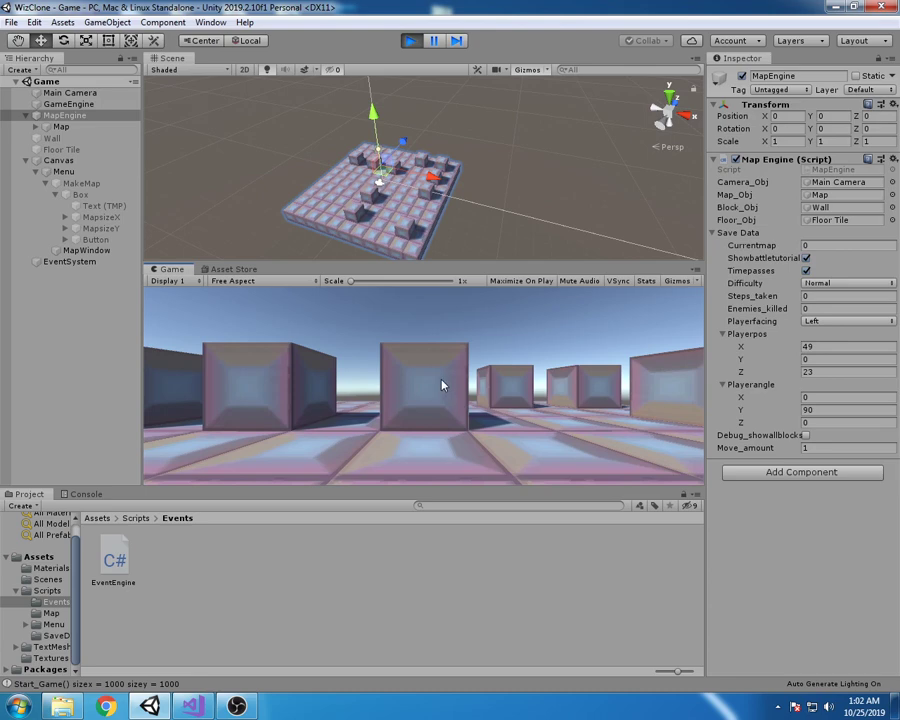
Step: Step up to the wall, select a wall cube, and bring up its New Material's actions menu
key(w)
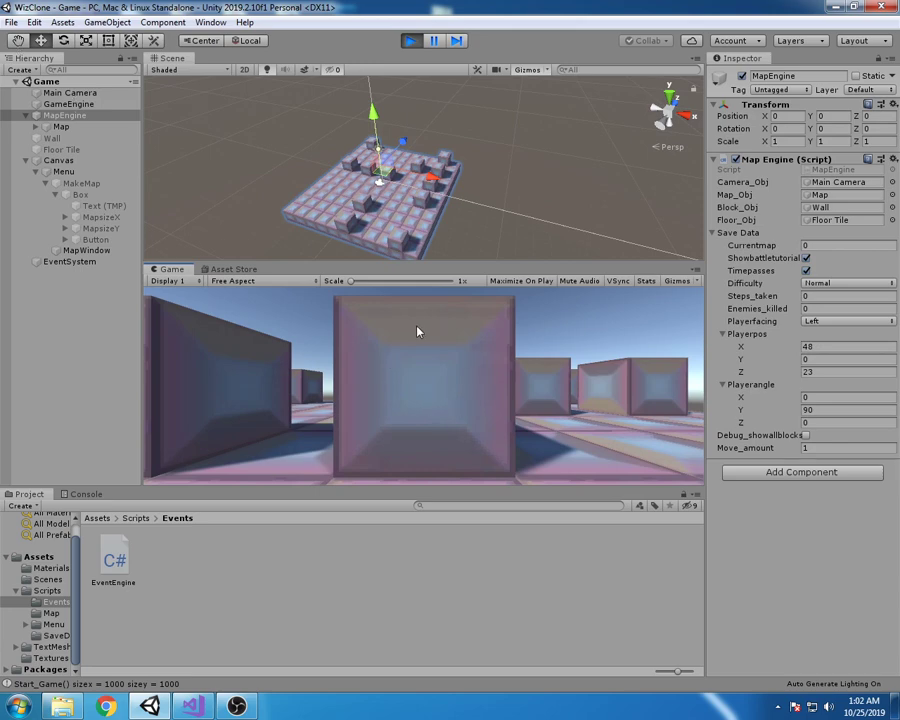
click(36, 127)
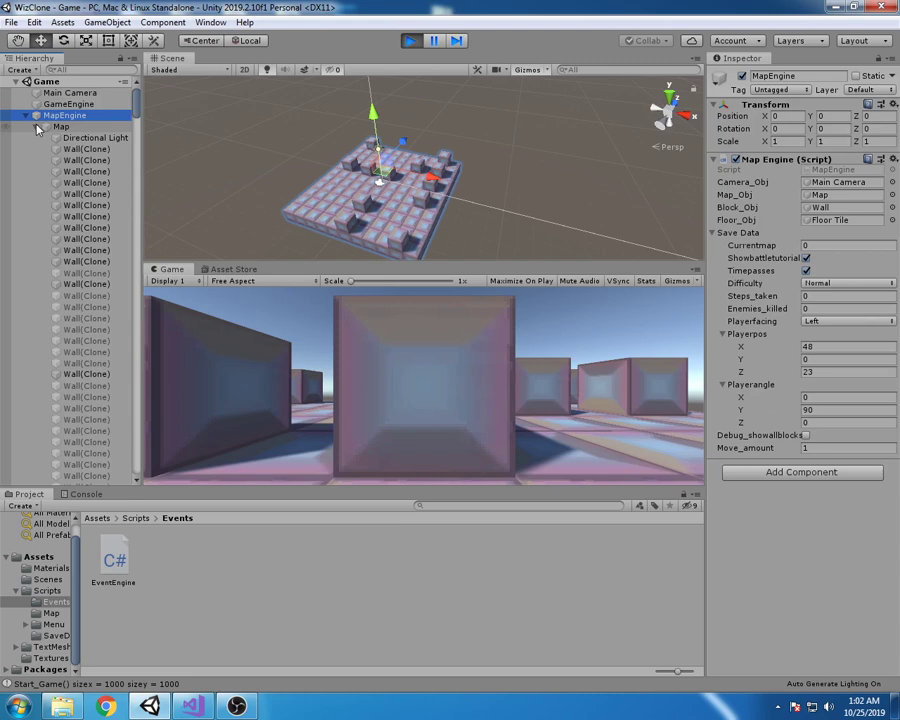
click(60, 149)
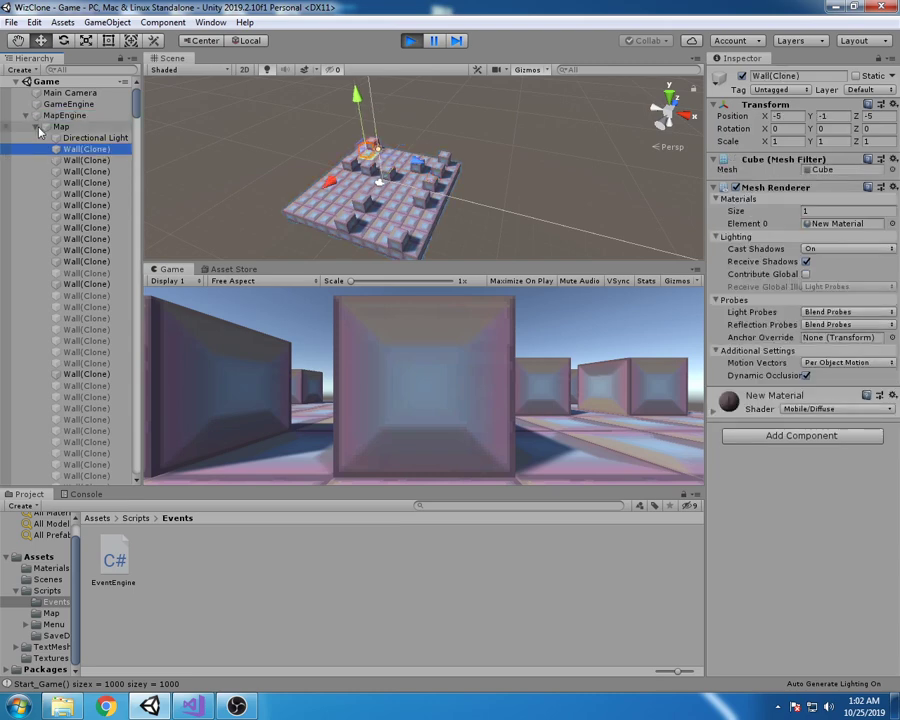
click(449, 378)
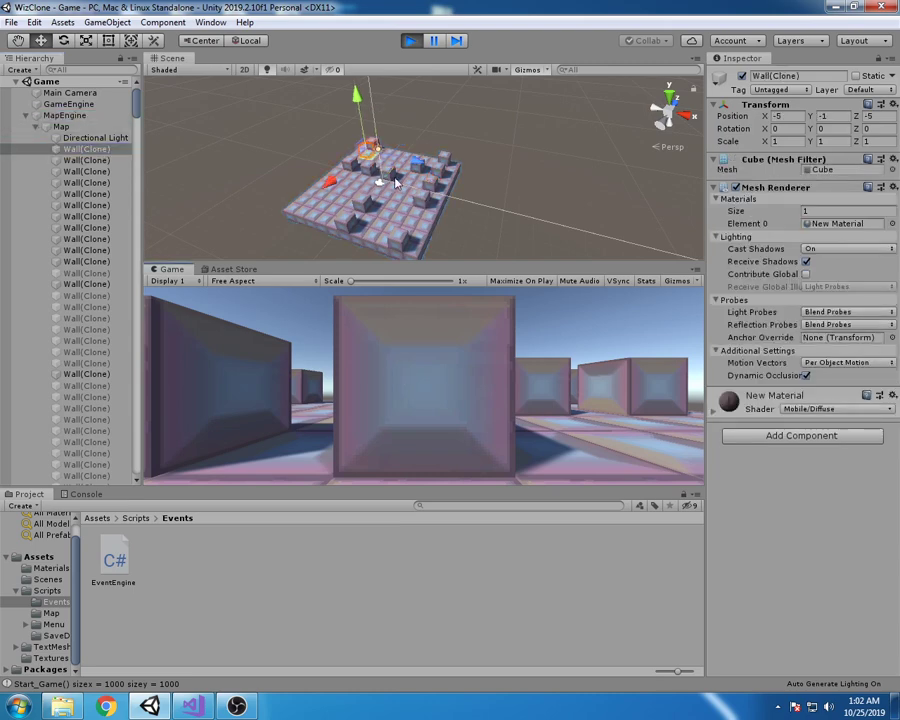
click(425, 207)
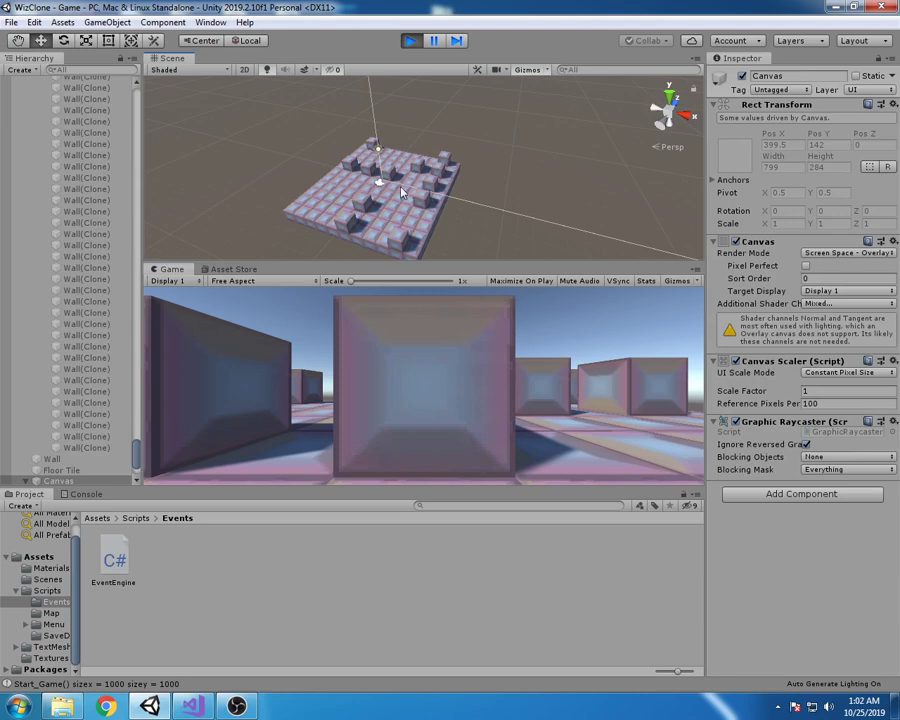
click(390, 179)
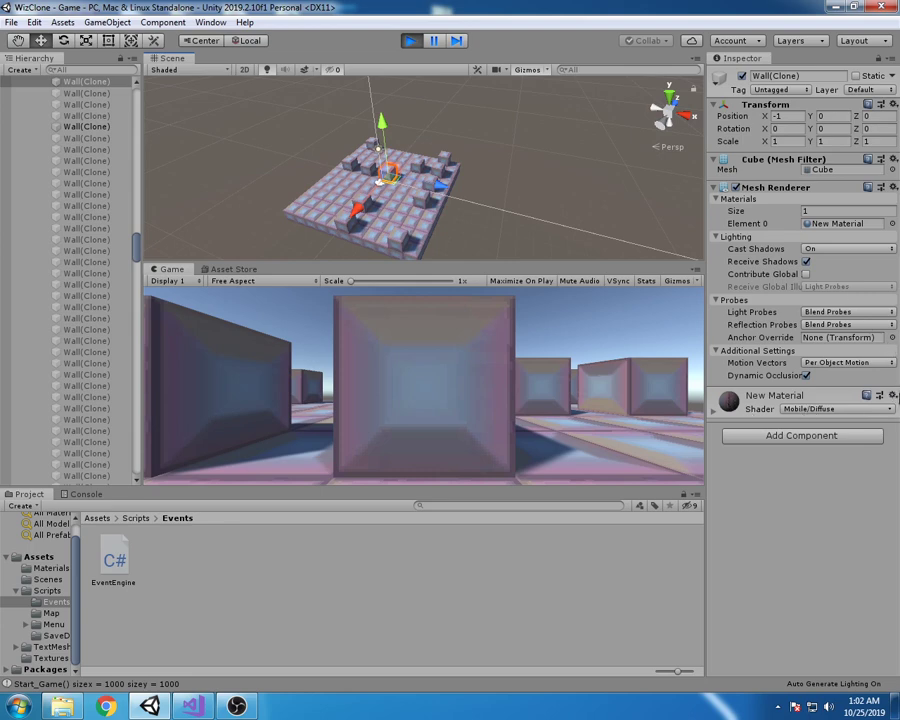
click(894, 396)
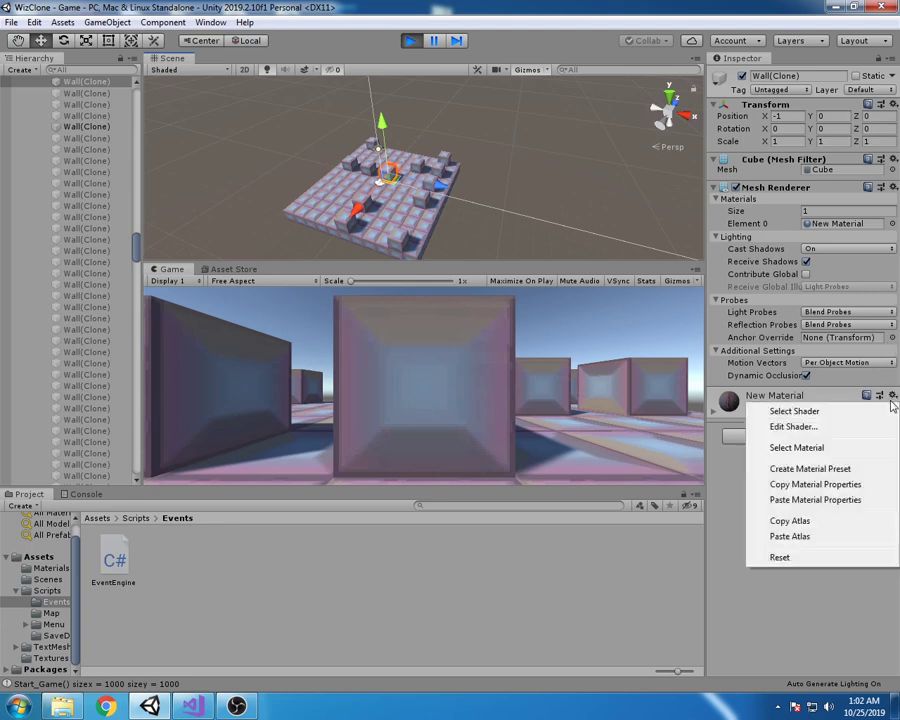
Step: Locate the wall's material, create New Material 1 in Materials, and assign Chest as its Albedo
click(826, 449)
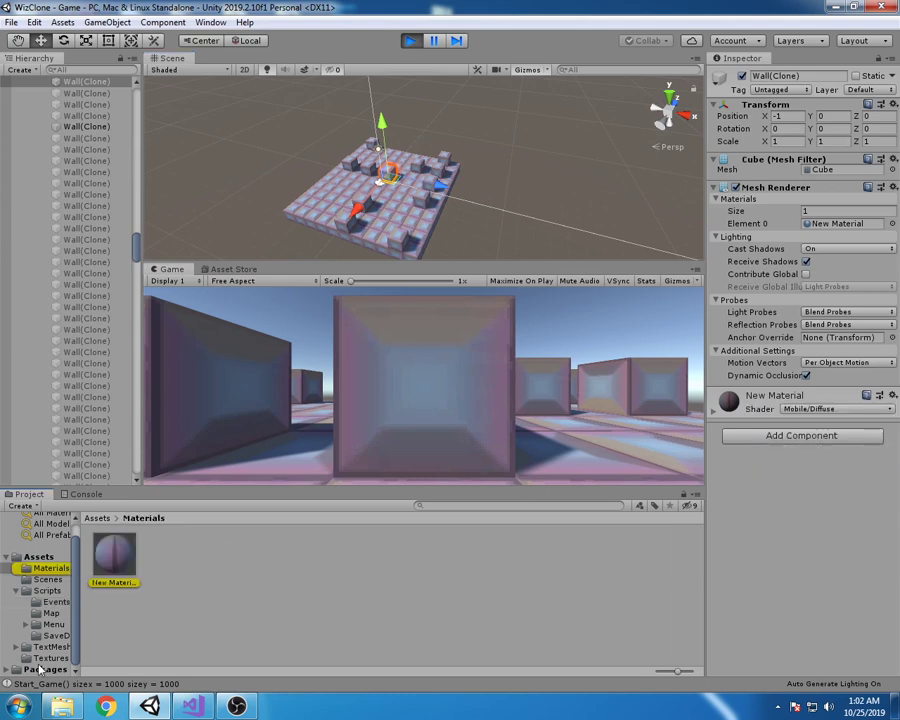
right_click(169, 563)
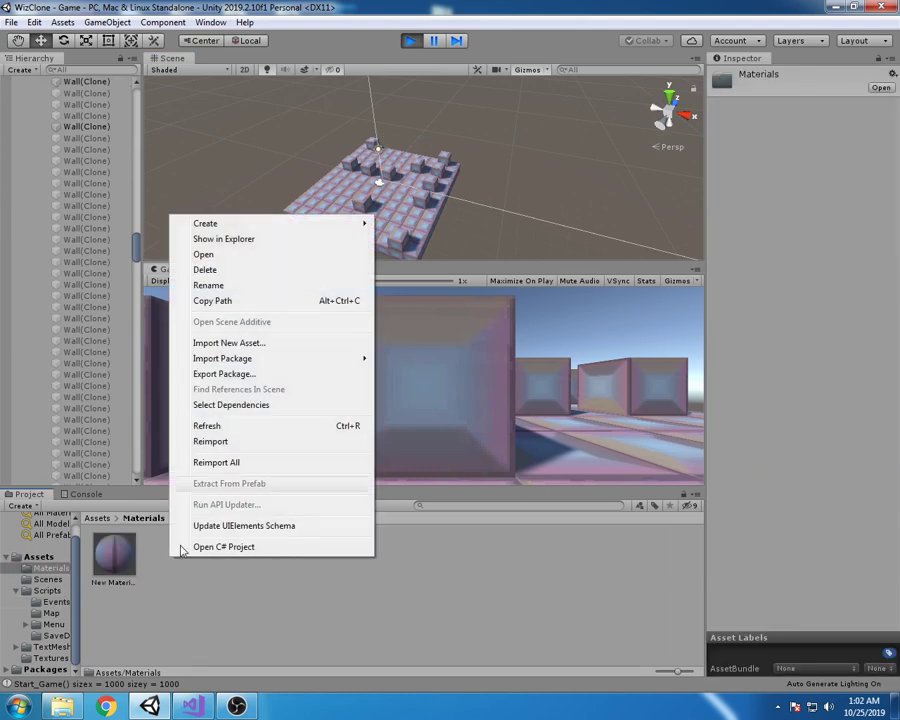
mouse_move(254, 225)
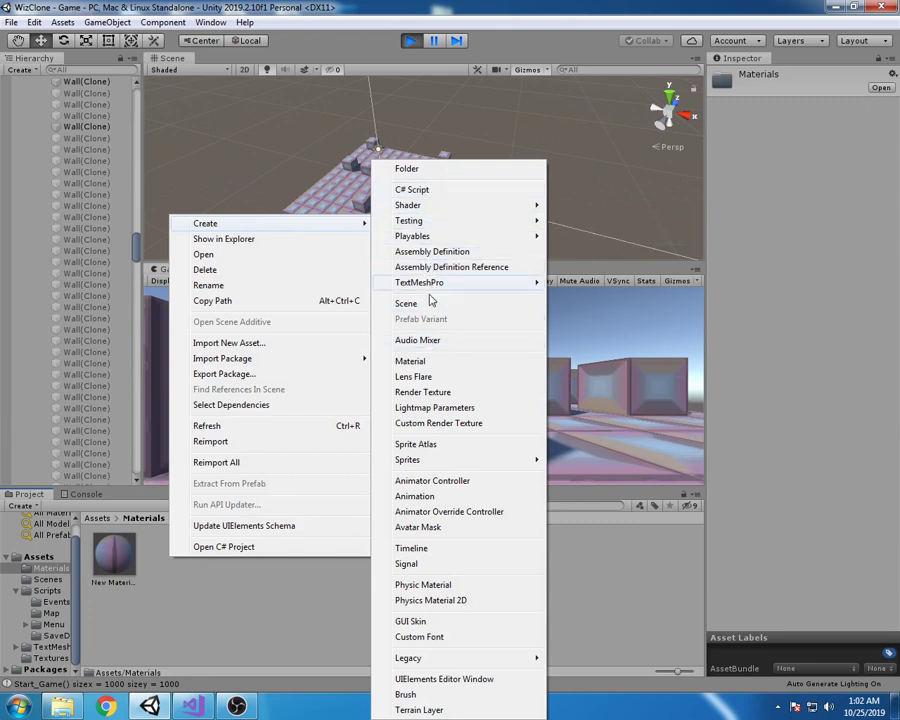
click(428, 364)
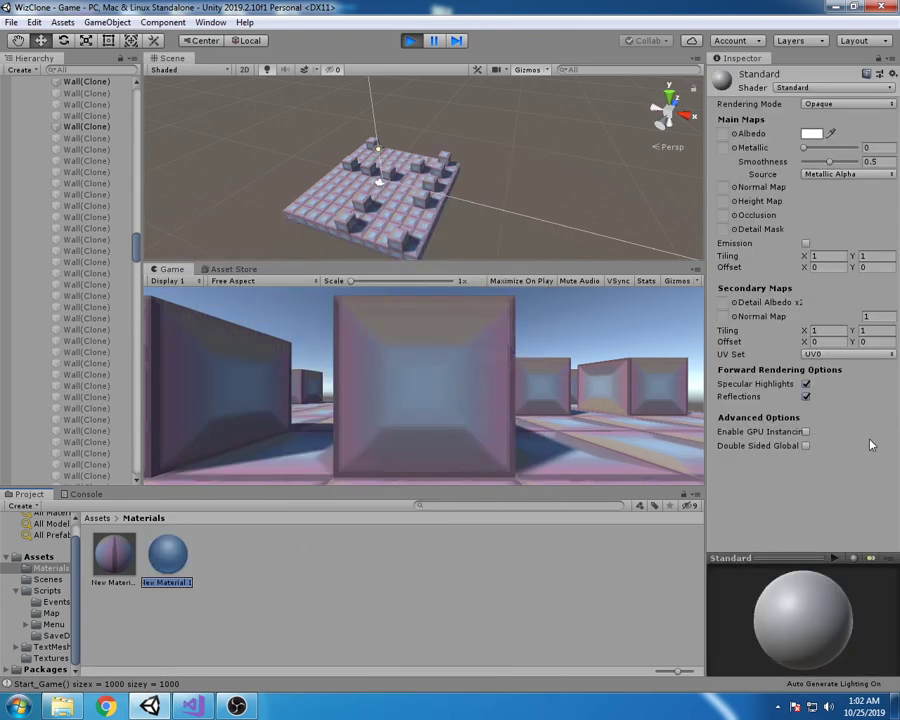
click(726, 134)
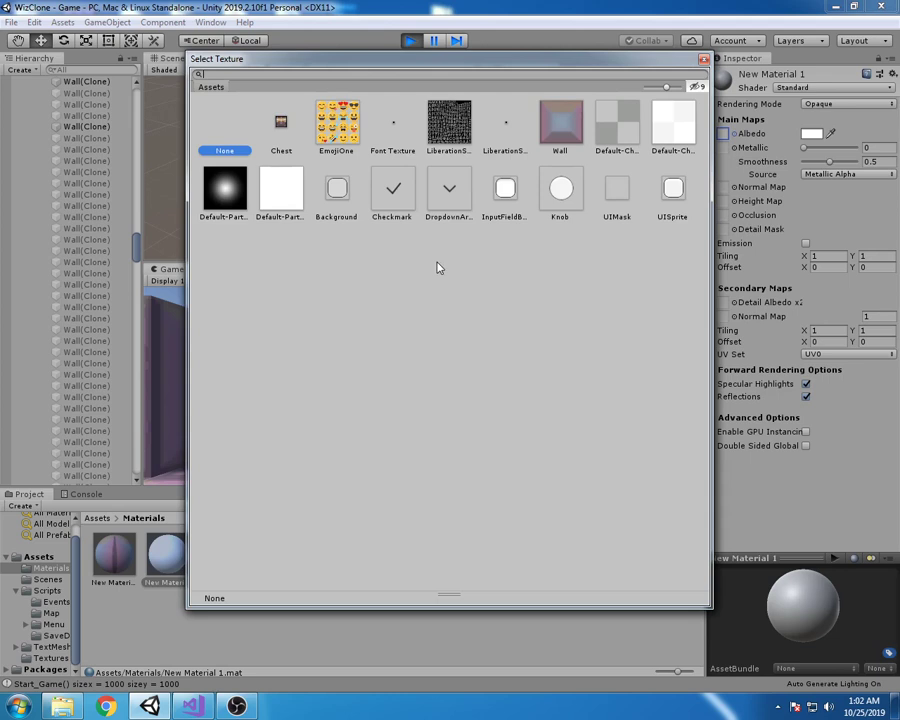
click(281, 124)
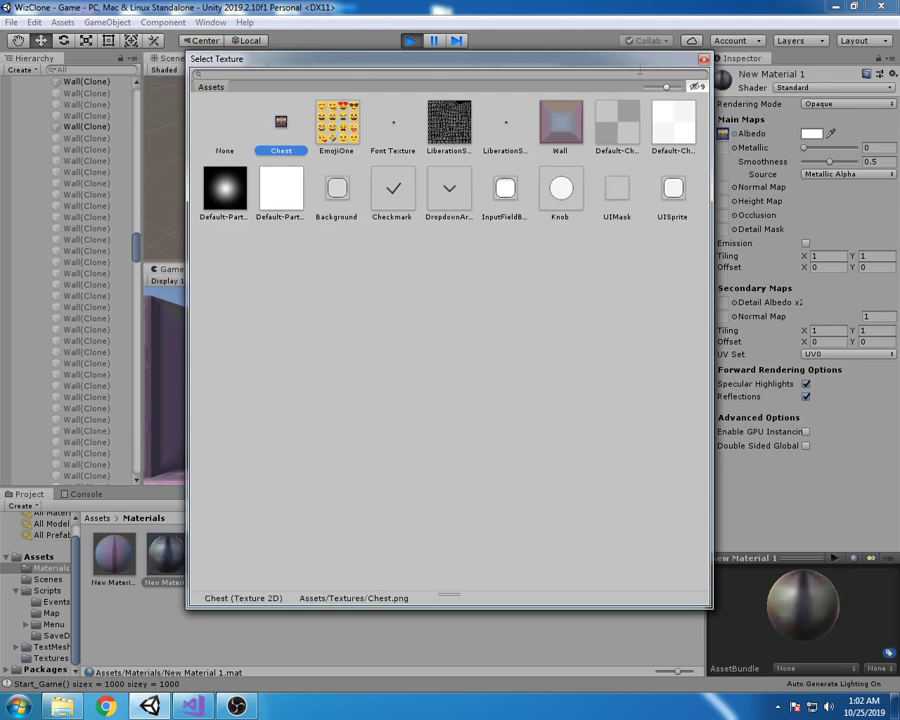
click(704, 59)
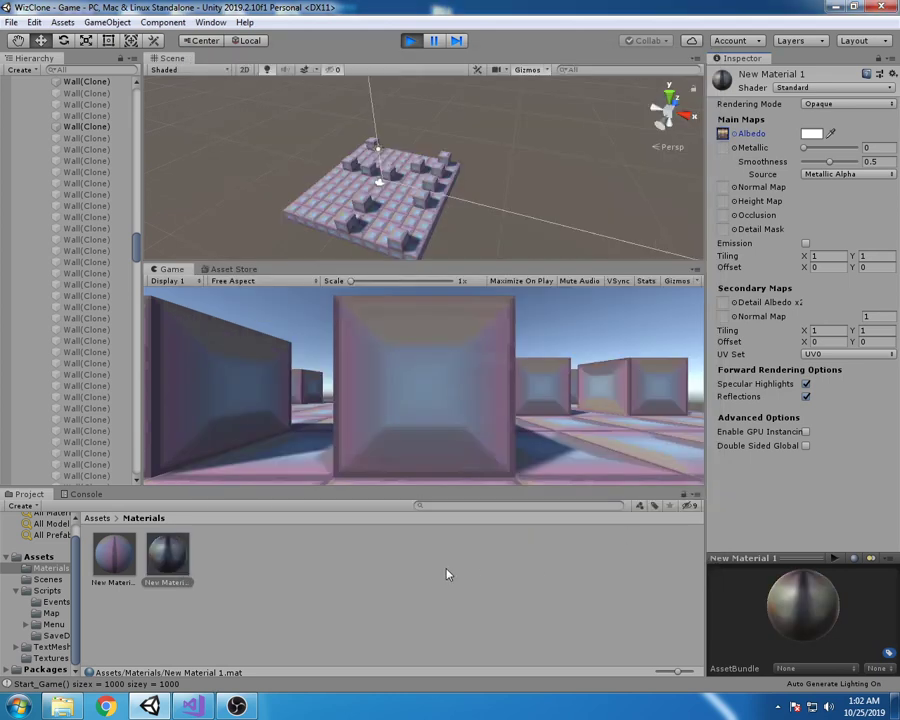
Step: Switch New Material 1's shader to Mobile/Bumped Diffuse
click(810, 87)
click(755, 137)
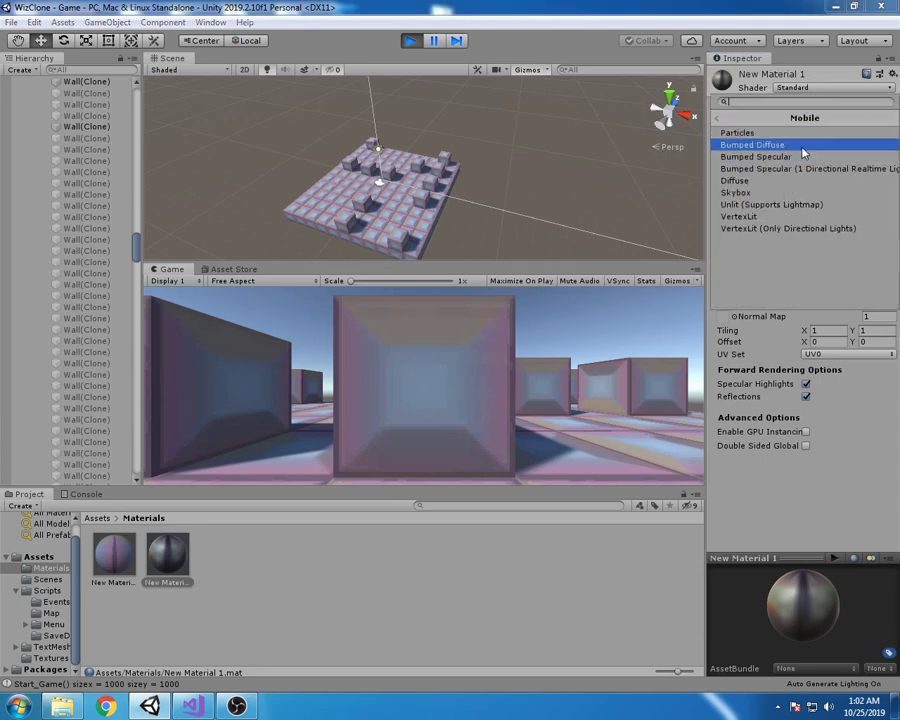
click(802, 146)
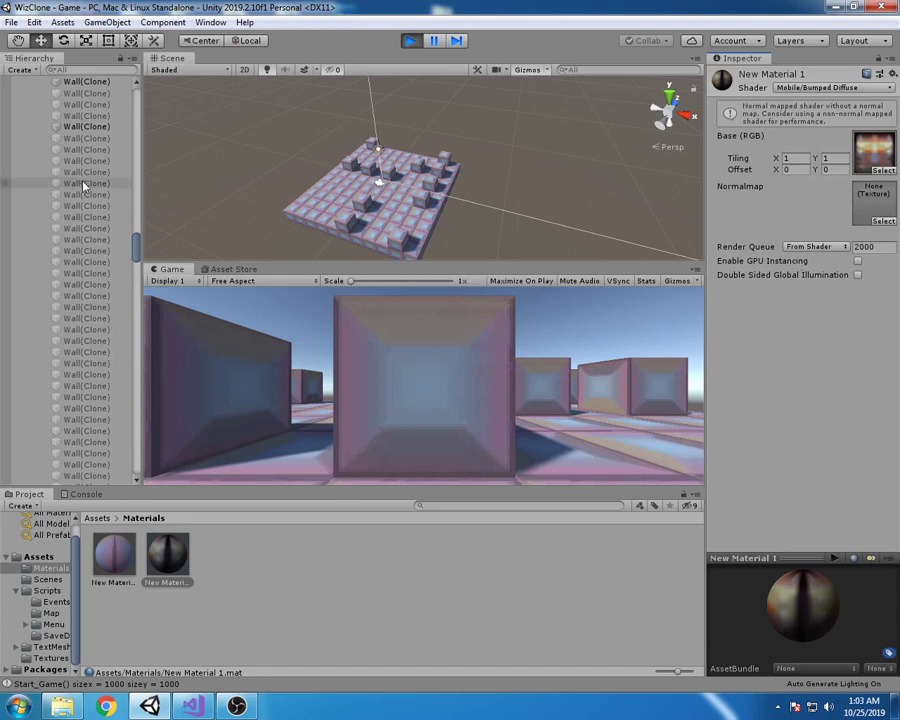
Step: Select a wall block and locate its current material, New Material 1, in the Project
click(391, 176)
click(388, 174)
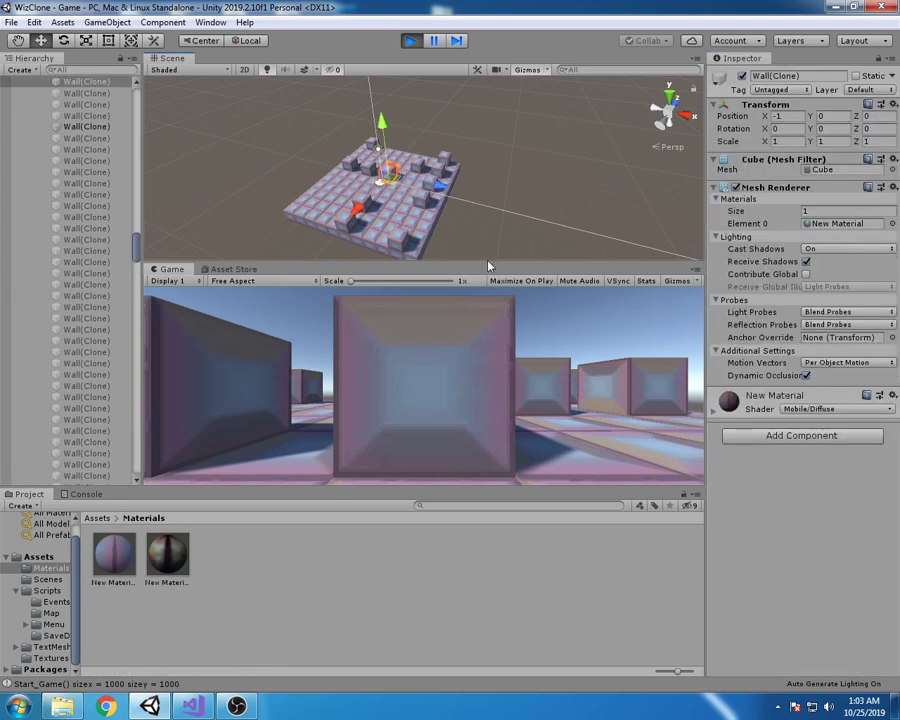
click(892, 396)
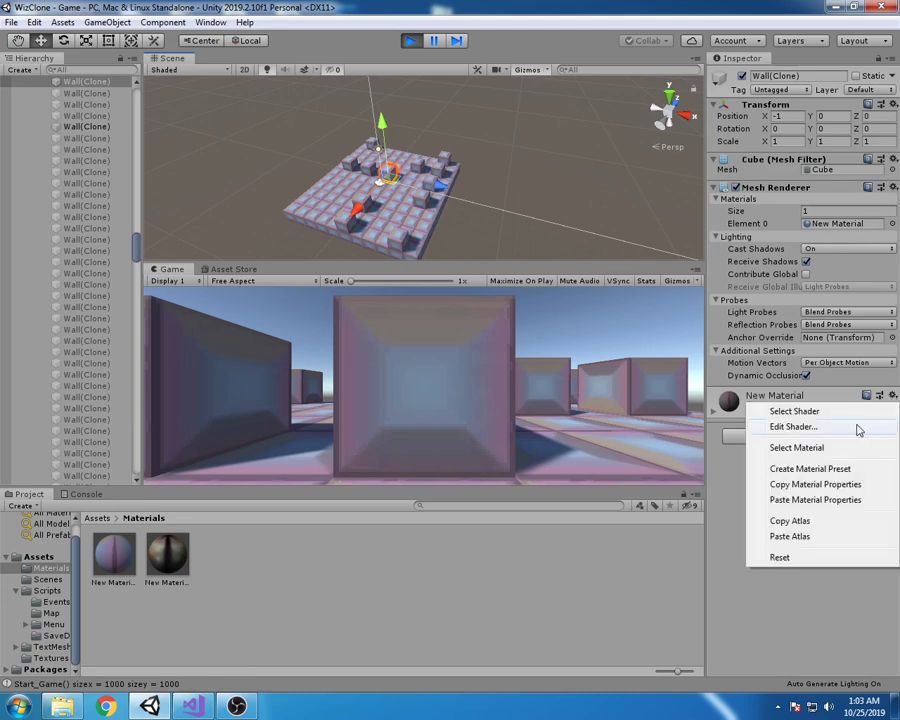
click(818, 447)
click(167, 556)
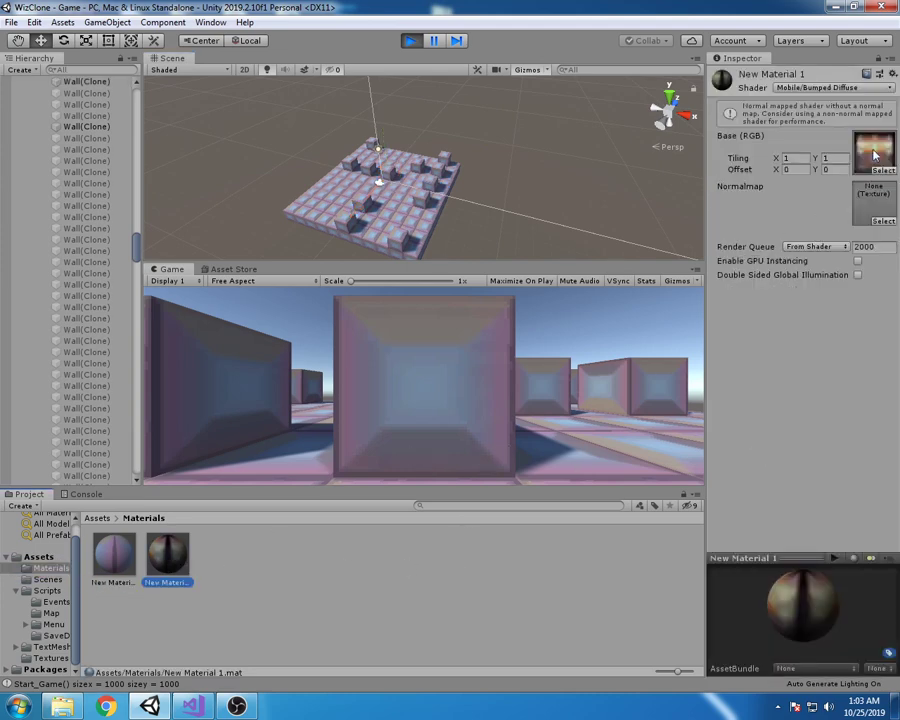
Step: Clear the material selection and reselect the wall cube in the Scene view
click(462, 366)
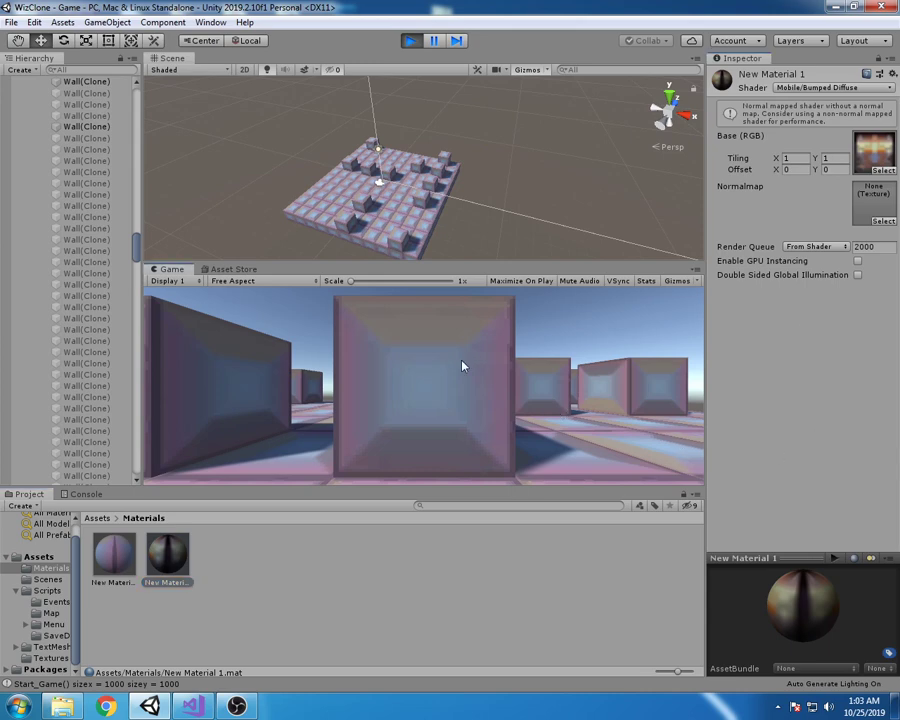
click(301, 573)
click(404, 167)
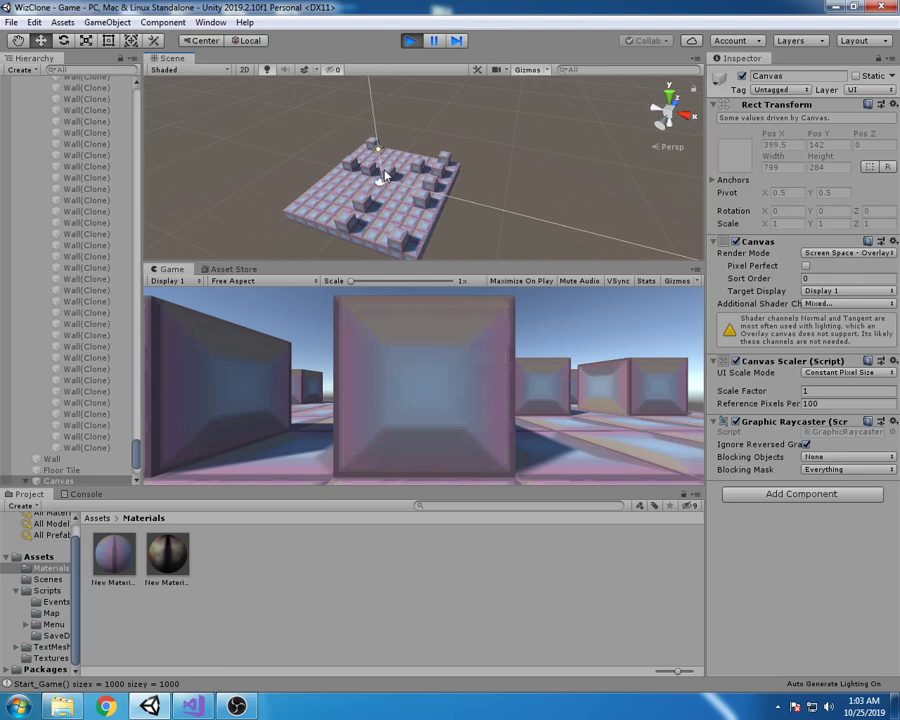
click(390, 170)
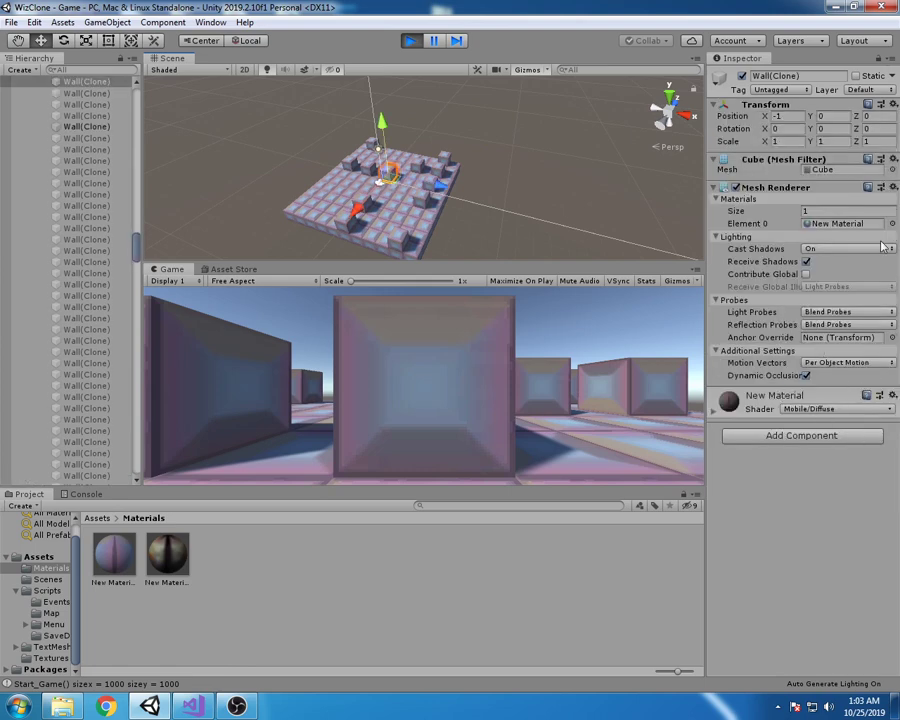
click(892, 223)
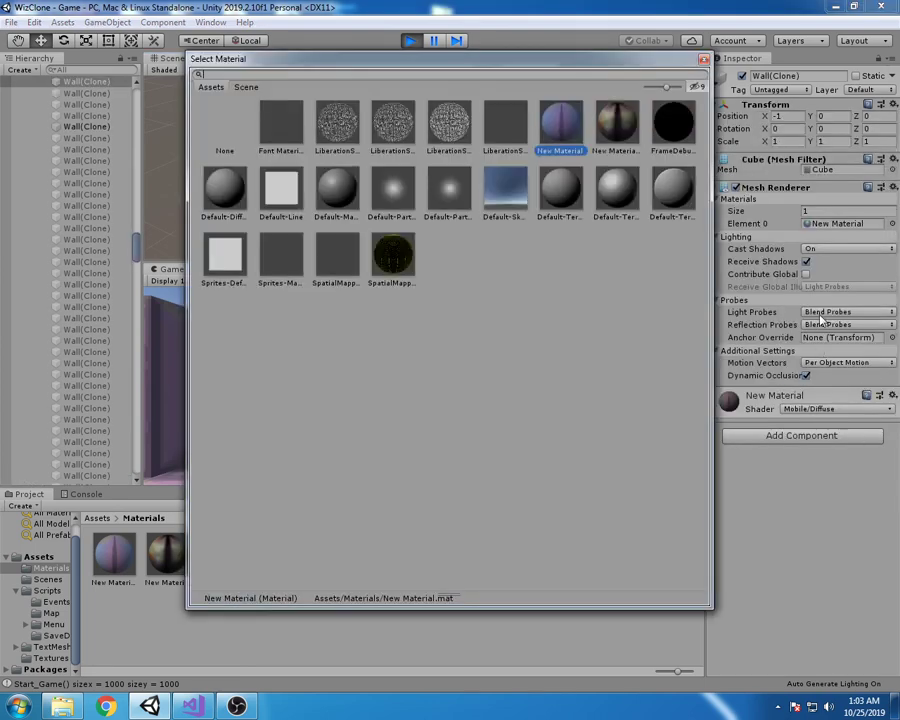
click(615, 122)
double_click(615, 122)
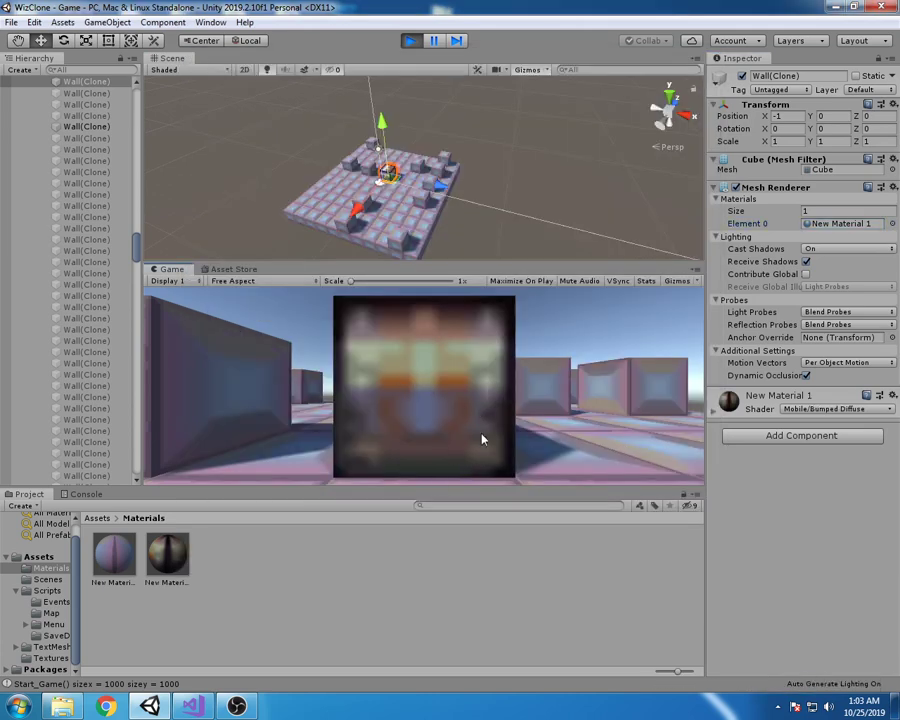
key(Left)
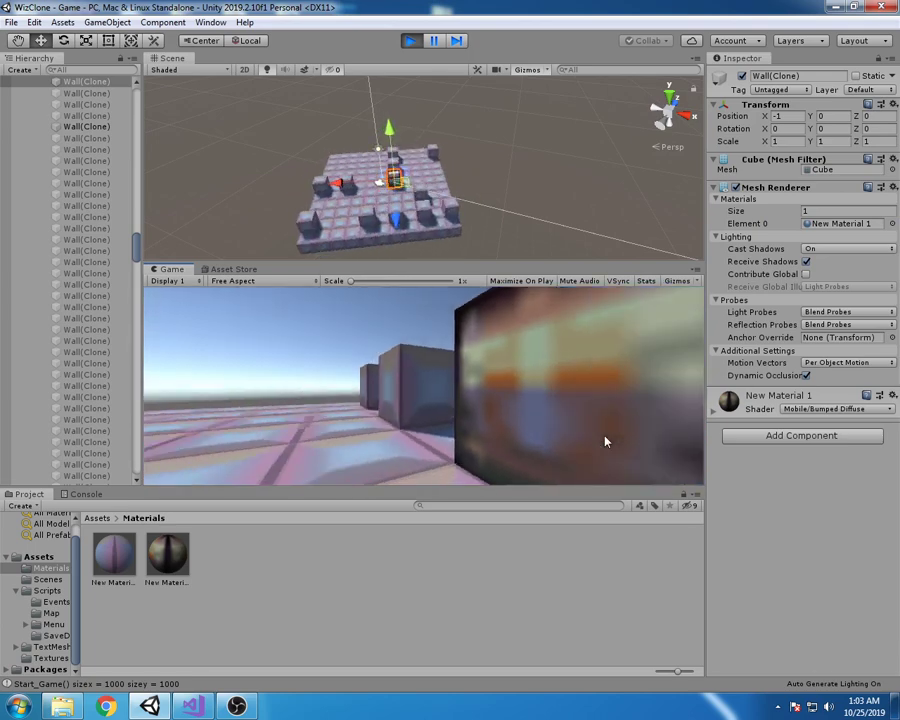
key(Right)
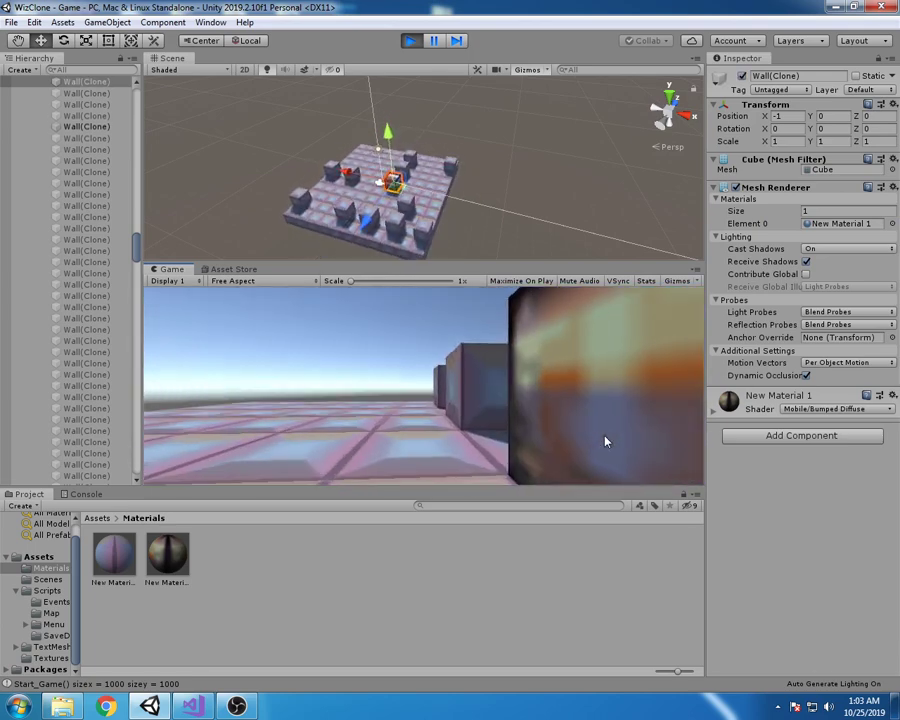
key(Left)
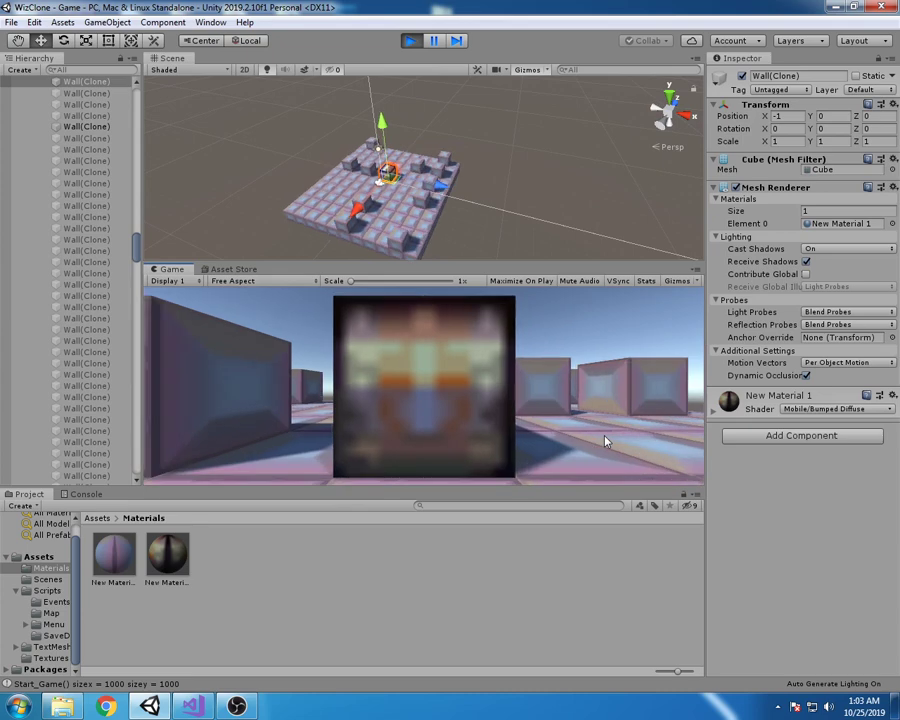
key(Right)
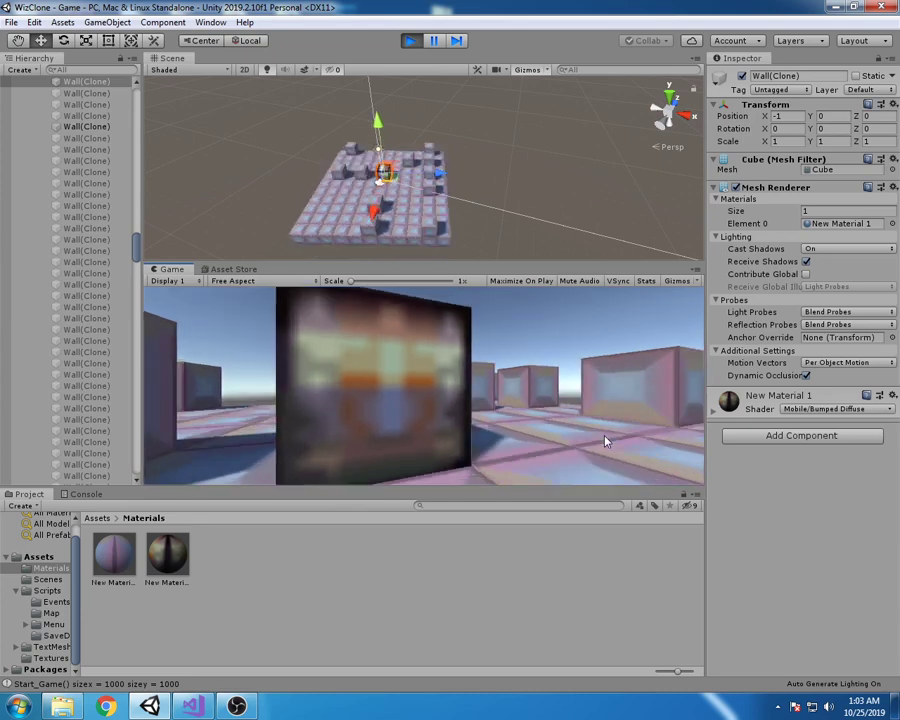
key(Left)
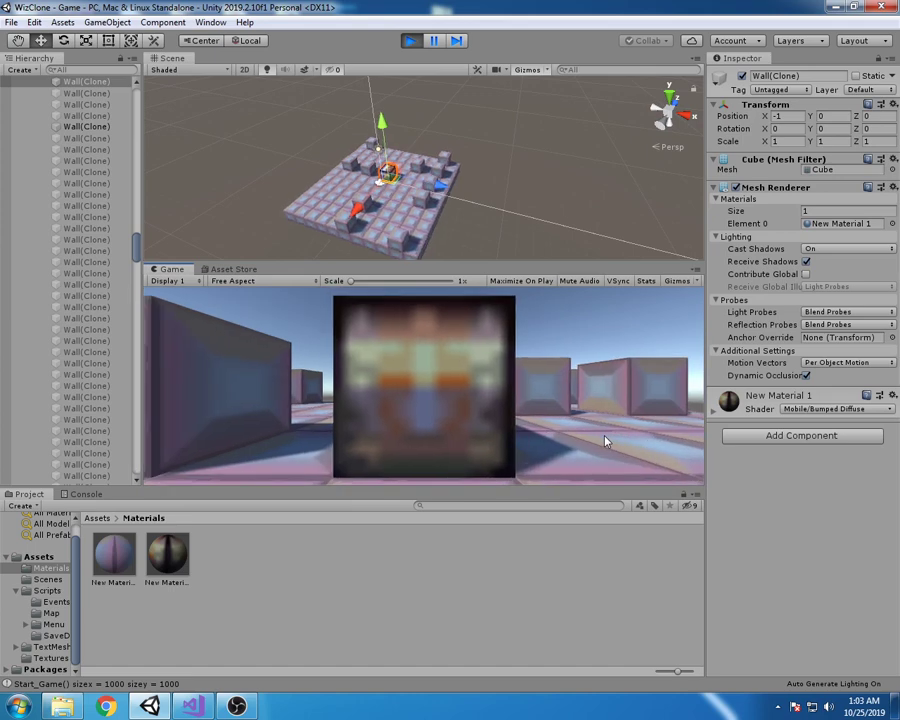
key(Down)
key(Right)
key(Left)
key(Up)
Step: Walk the player around the chest-textured wall until it is centred in view
key(Right)
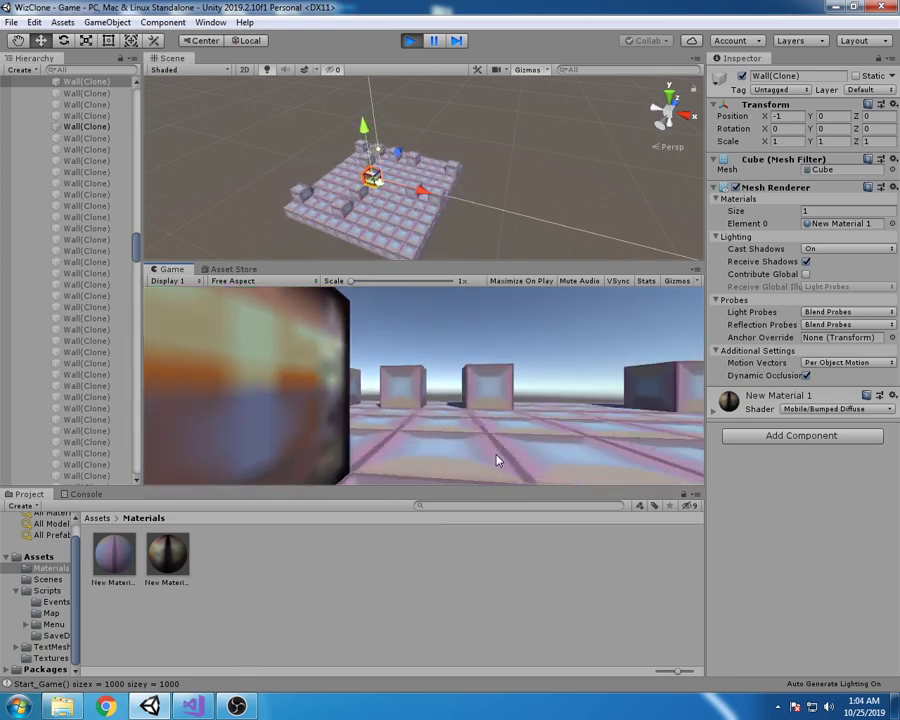
key(Up)
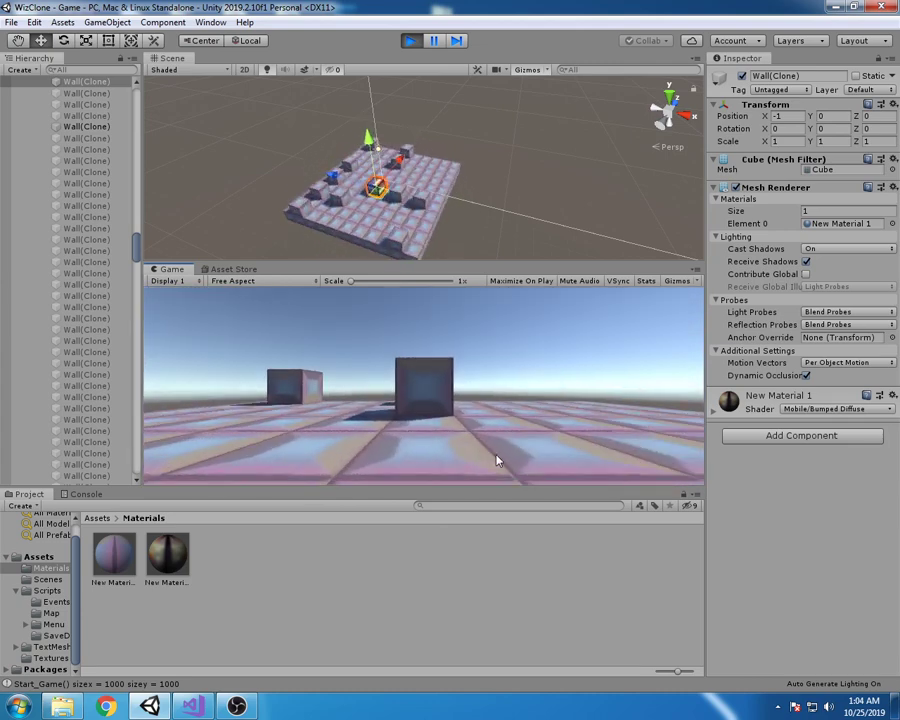
key(Left)
key(Up)
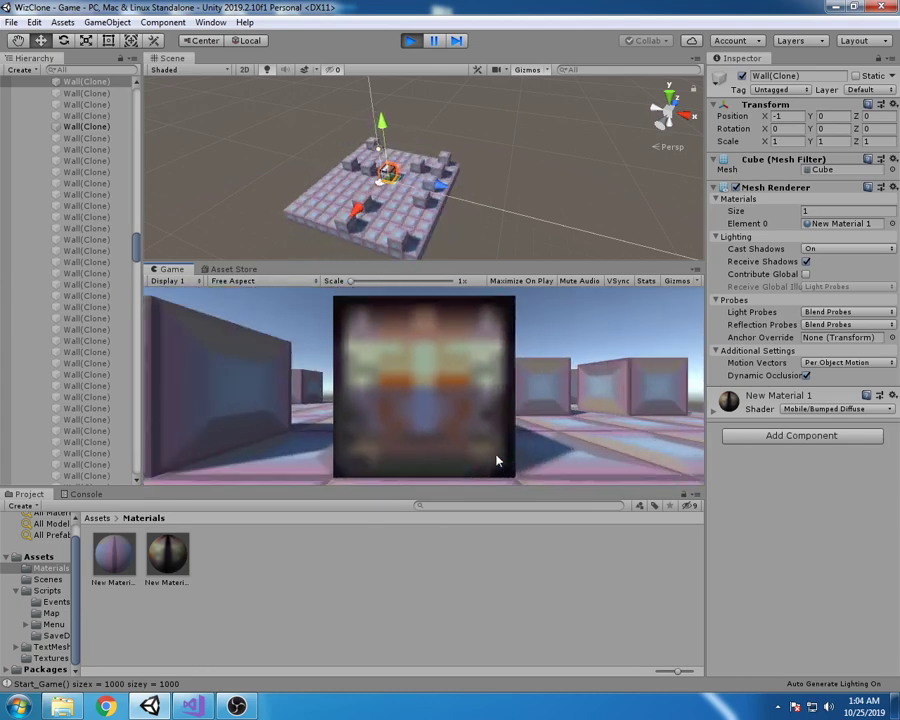
key(Right)
key(Up)
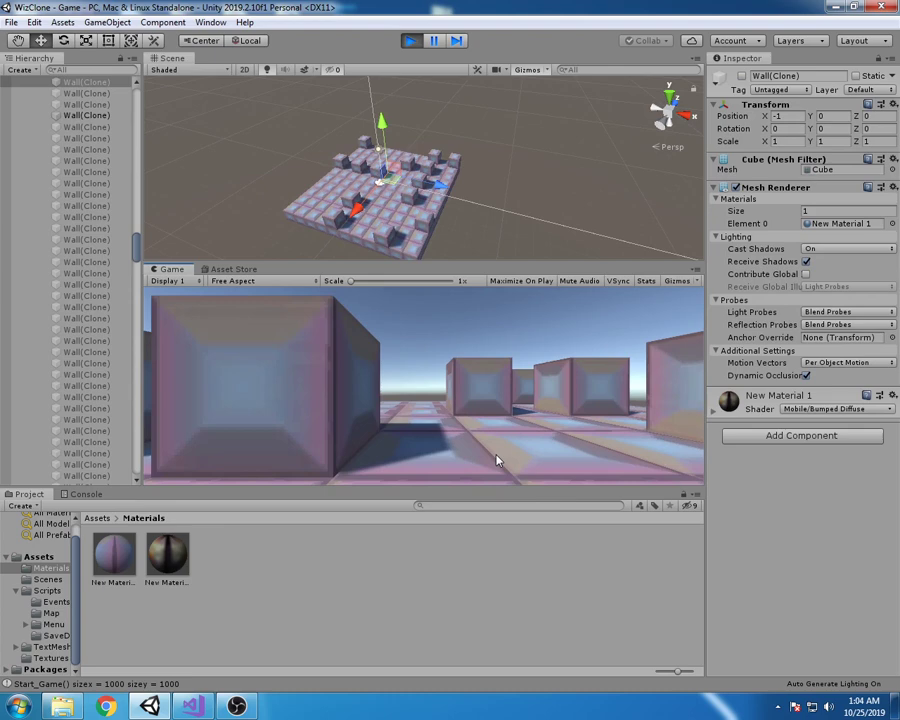
key(Left)
key(Up)
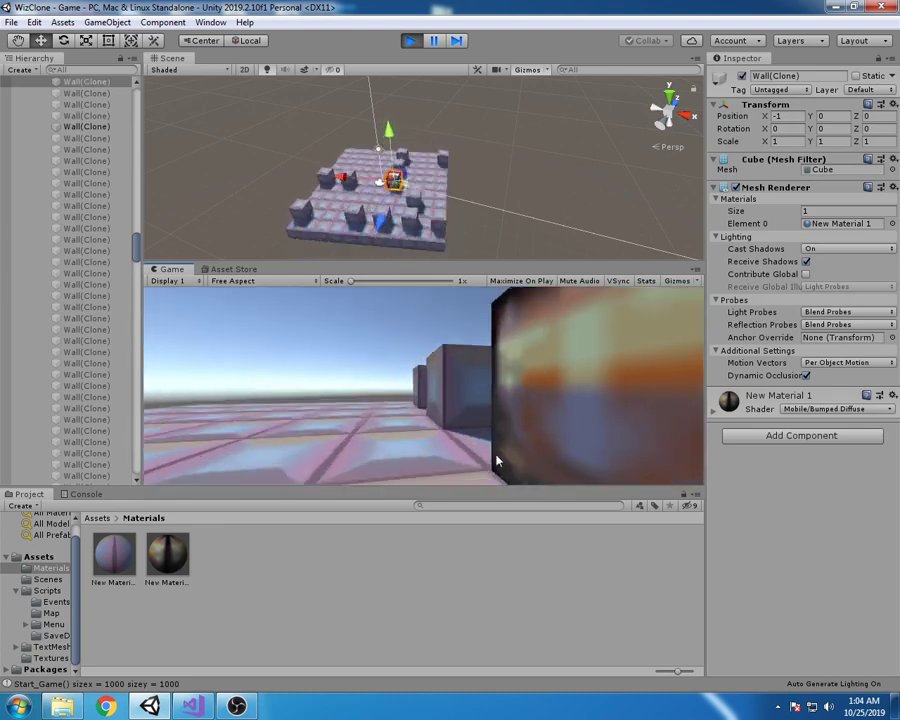
Step: Turn away from the chest wall and walk toward the row of plain wall blocks
key(Right)
key(Left)
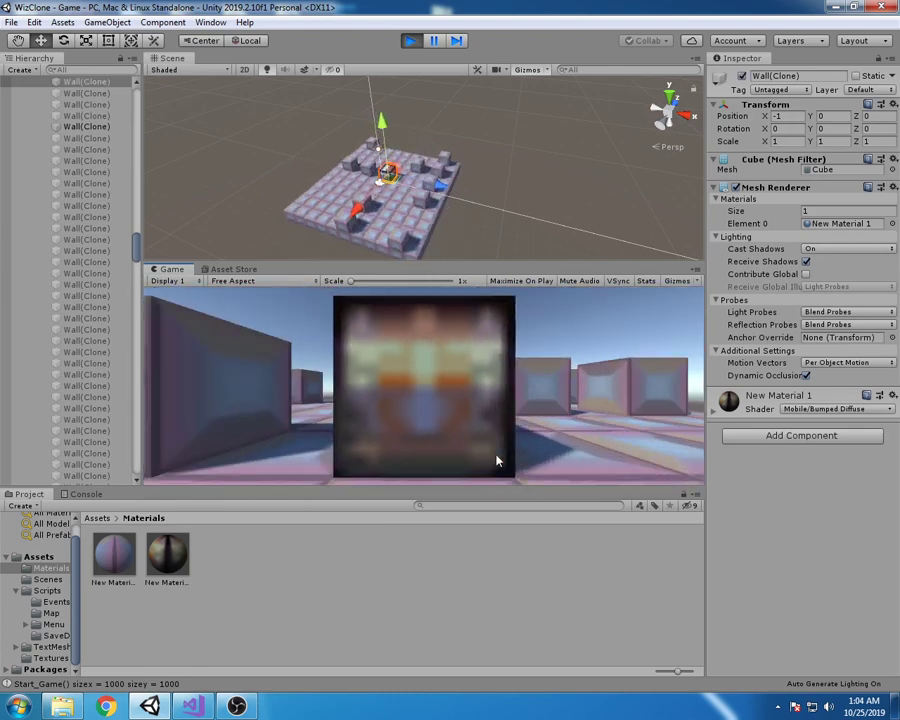
key(Right)
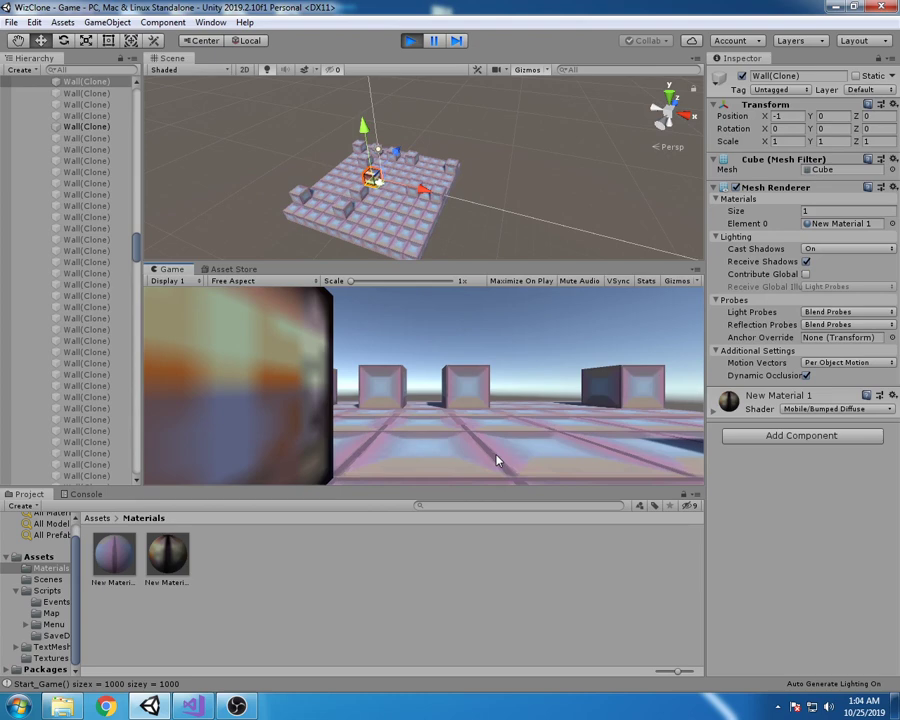
key(Up)
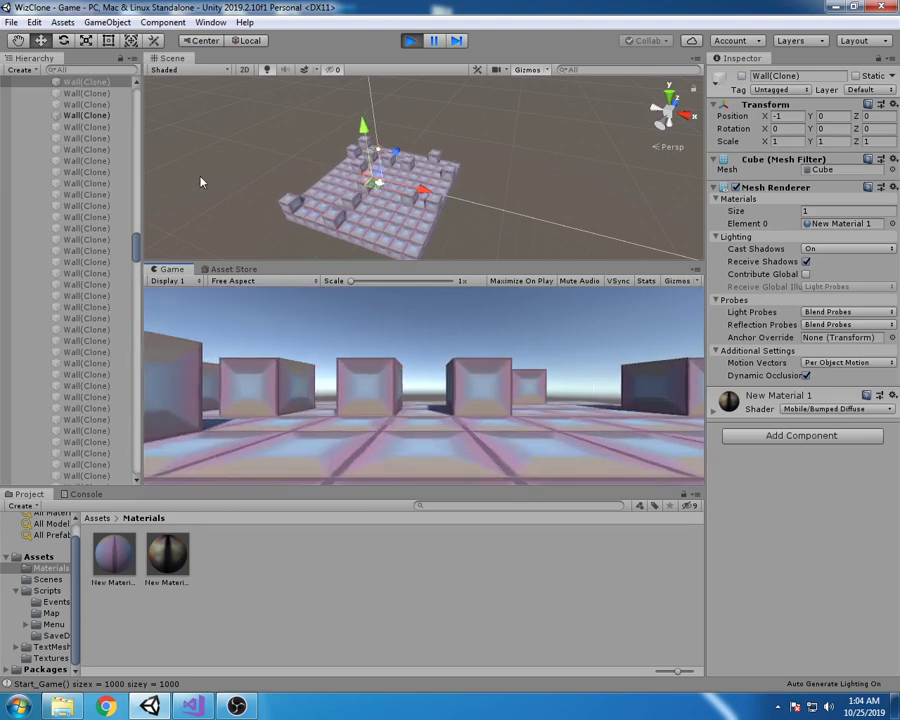
drag(137, 241, 137, 95)
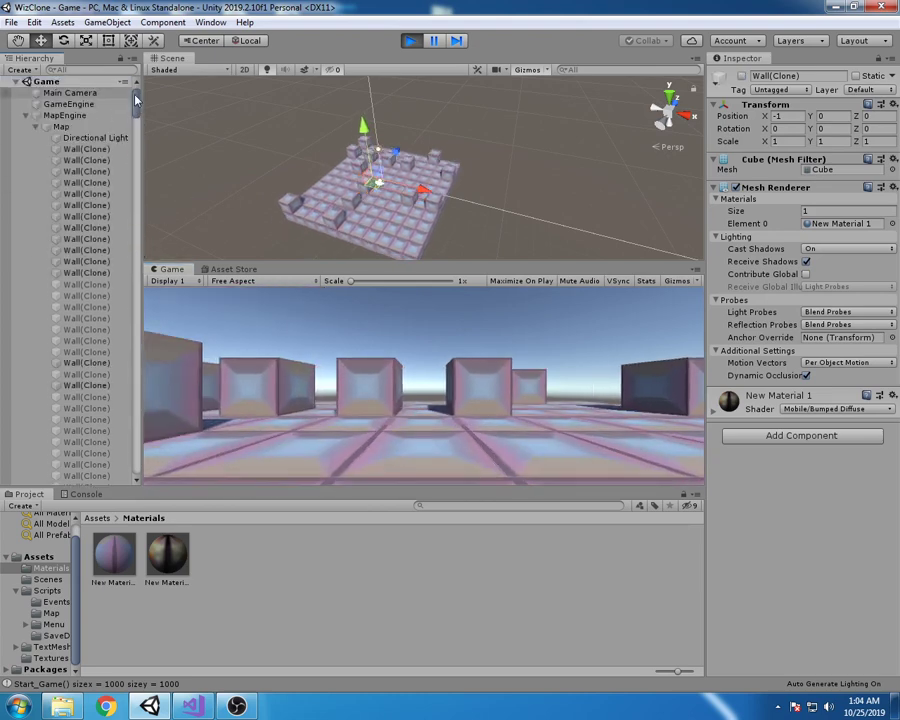
Step: Select the Floor Tile in the Hierarchy and set its Position Y to 1
click(27, 127)
click(62, 115)
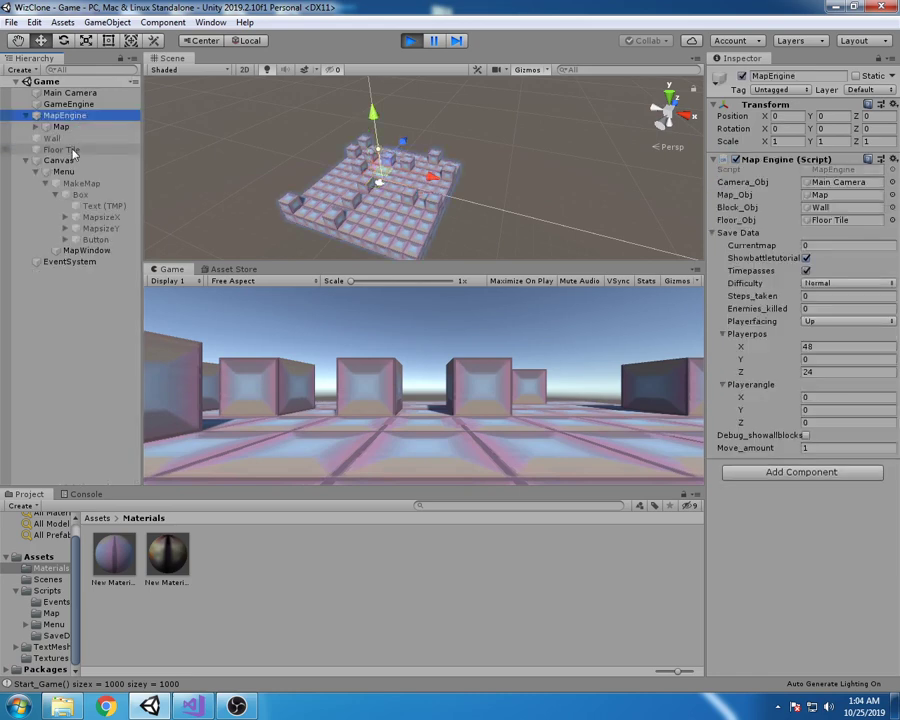
click(62, 149)
click(741, 76)
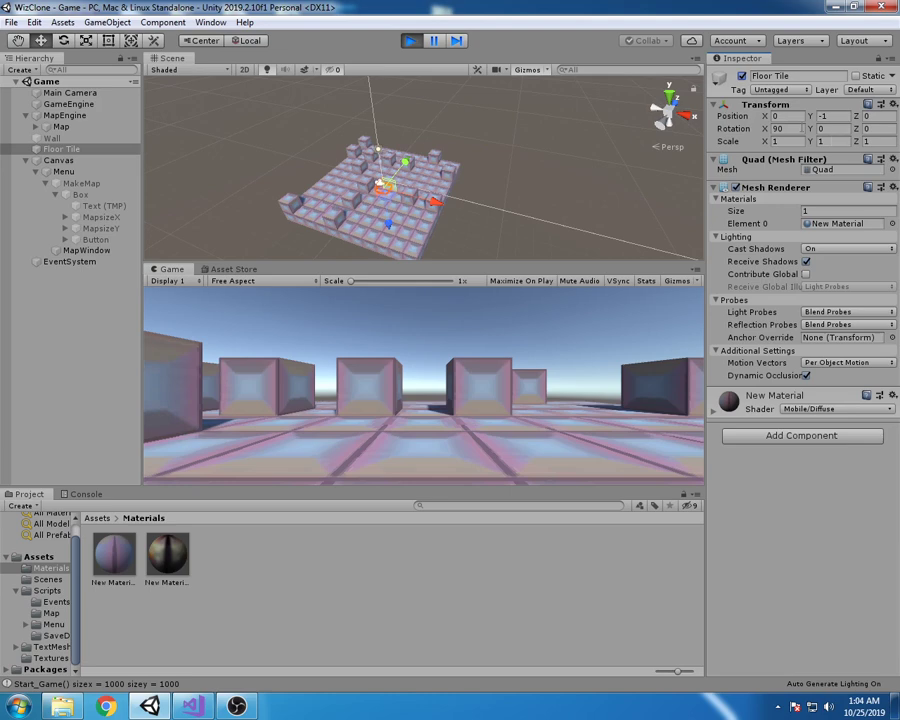
double_click(822, 116)
text(1)
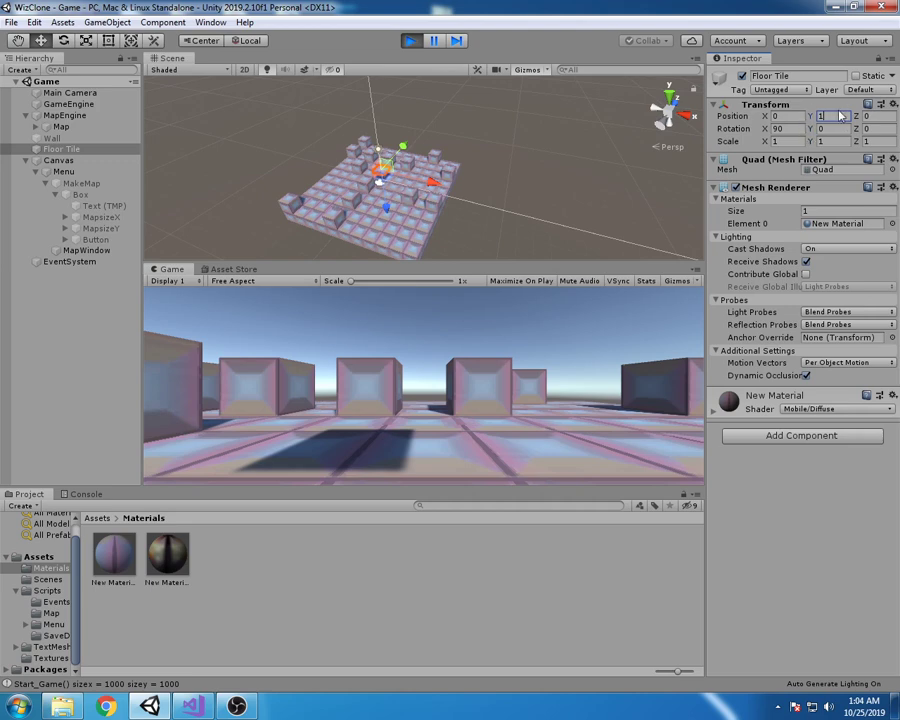
key(Return)
Step: Slide the Floor Tile along X, set Rotation X to 0, and frame it
drag(766, 116, 816, 133)
click(787, 128)
text(0)
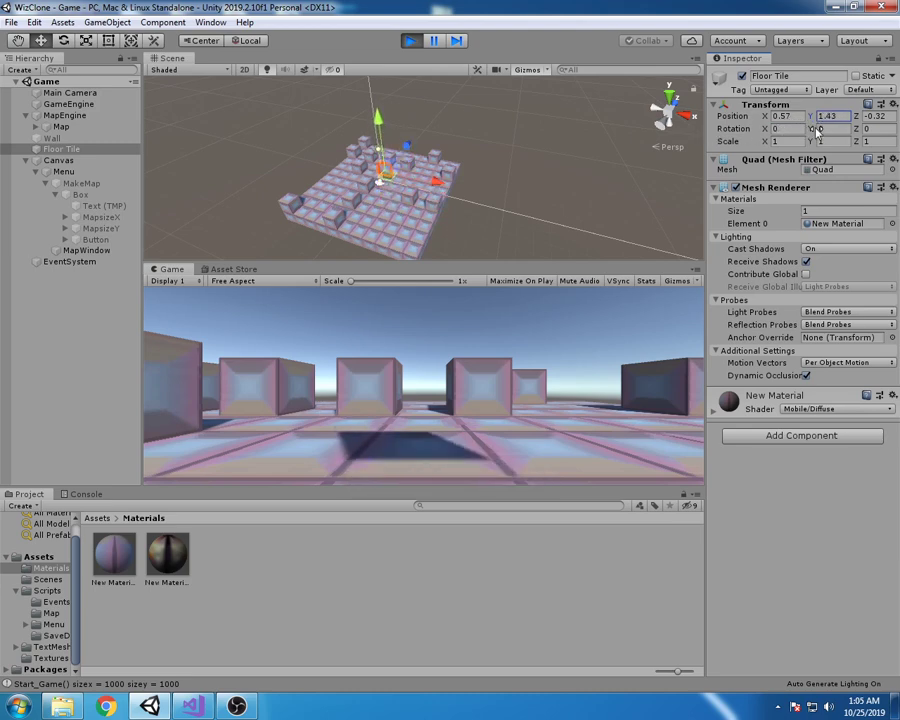
double_click(88, 149)
Step: Move the Floor Tile to 0.01, 0.05, 0.81 and assign New Material 1 as Element 0
scroll(485, 205, down, 3)
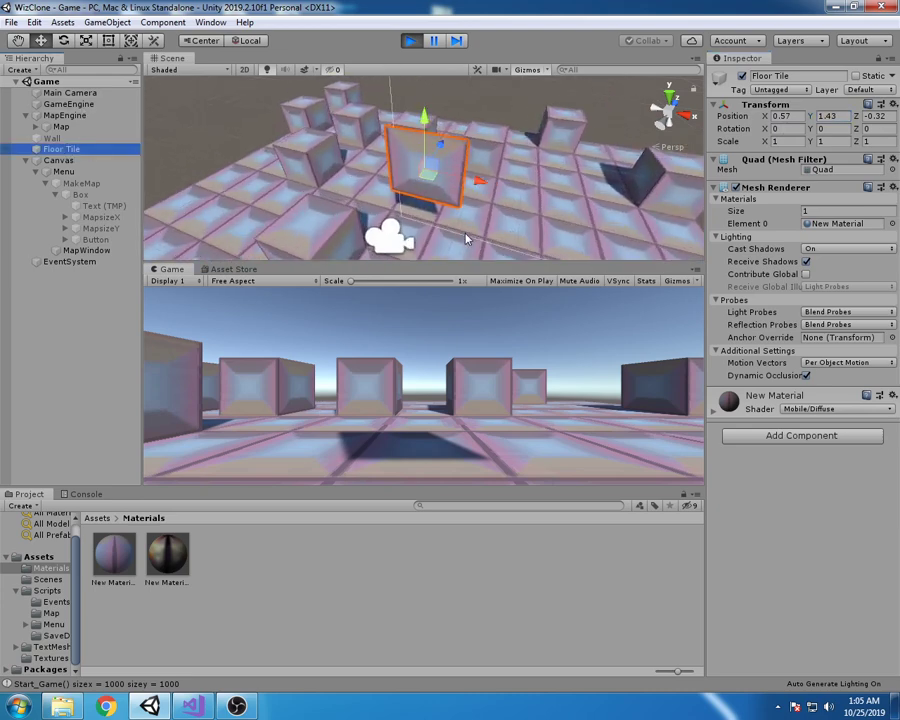
mouse_move(812, 116)
mouse_down()
mouse_move(750, 117)
mouse_move(800, 117)
mouse_up()
click(866, 116)
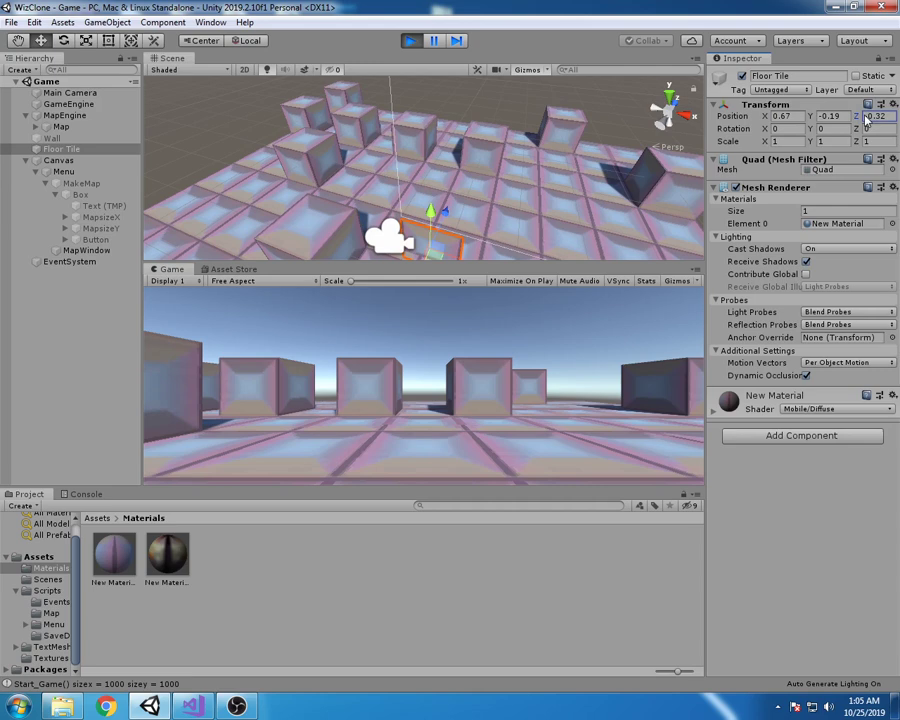
text(0.81)
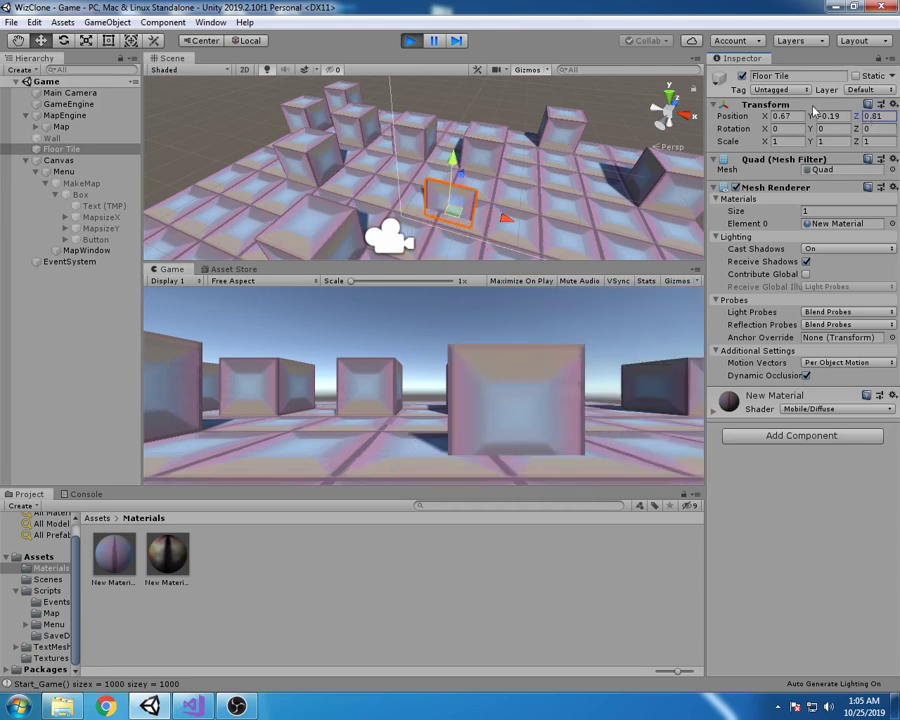
drag(768, 117, 749, 117)
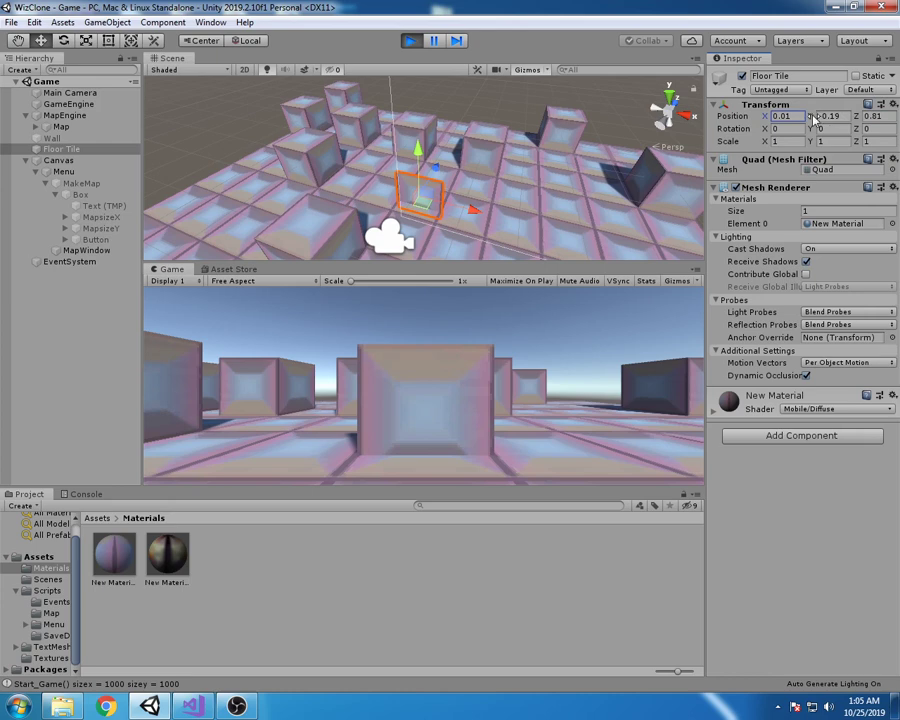
drag(813, 117, 815, 116)
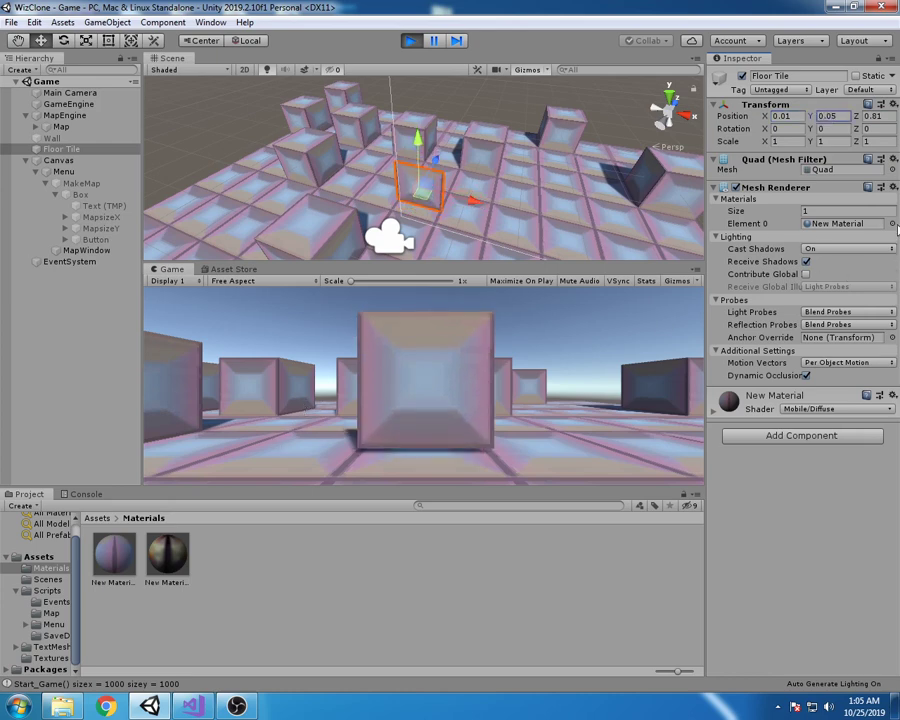
click(892, 223)
double_click(619, 140)
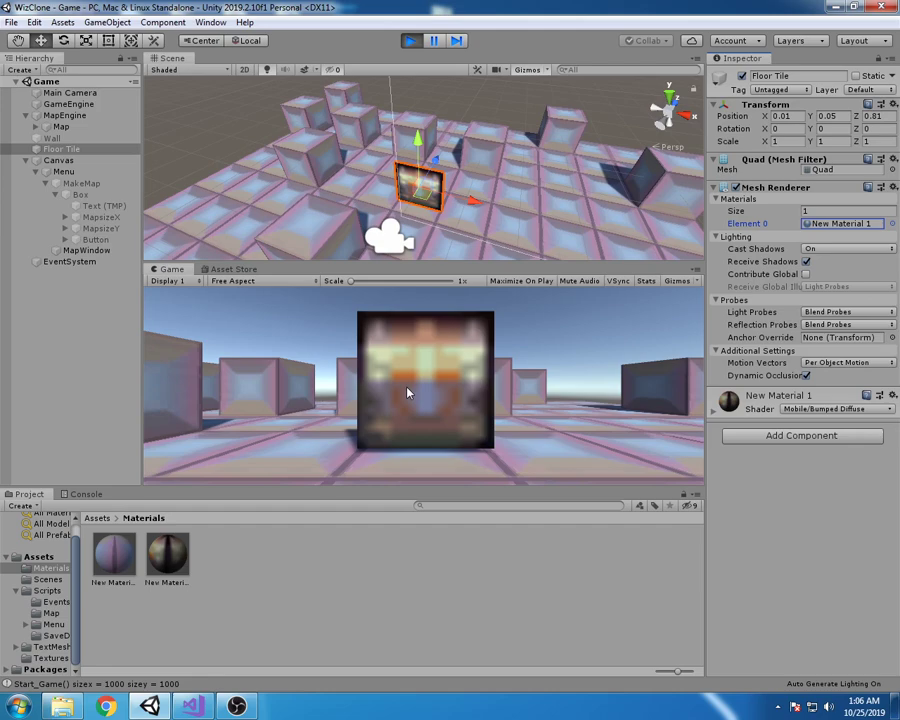
key(Right)
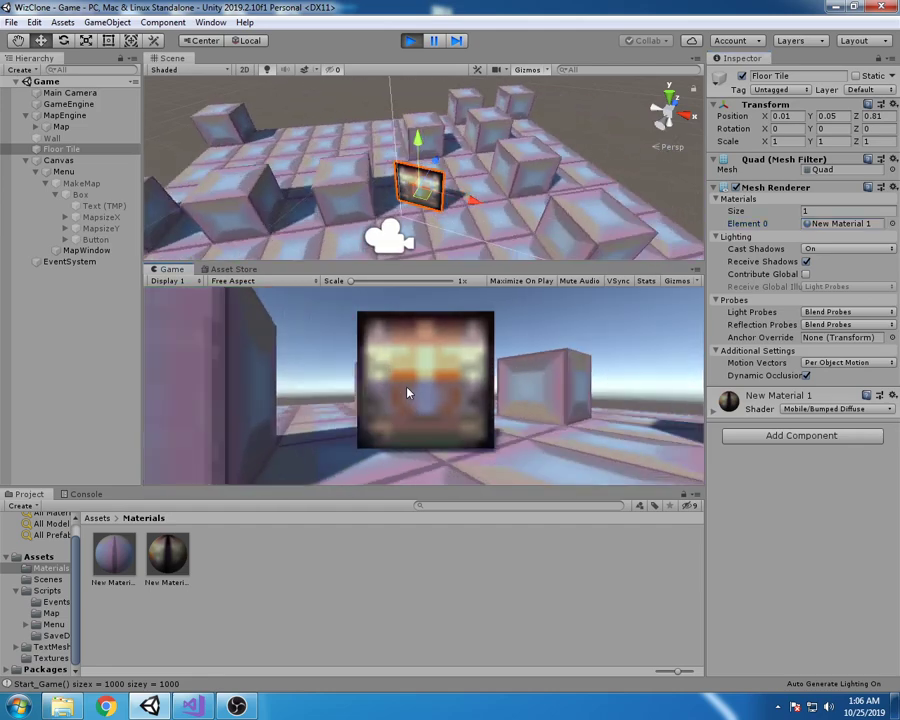
key(Right)
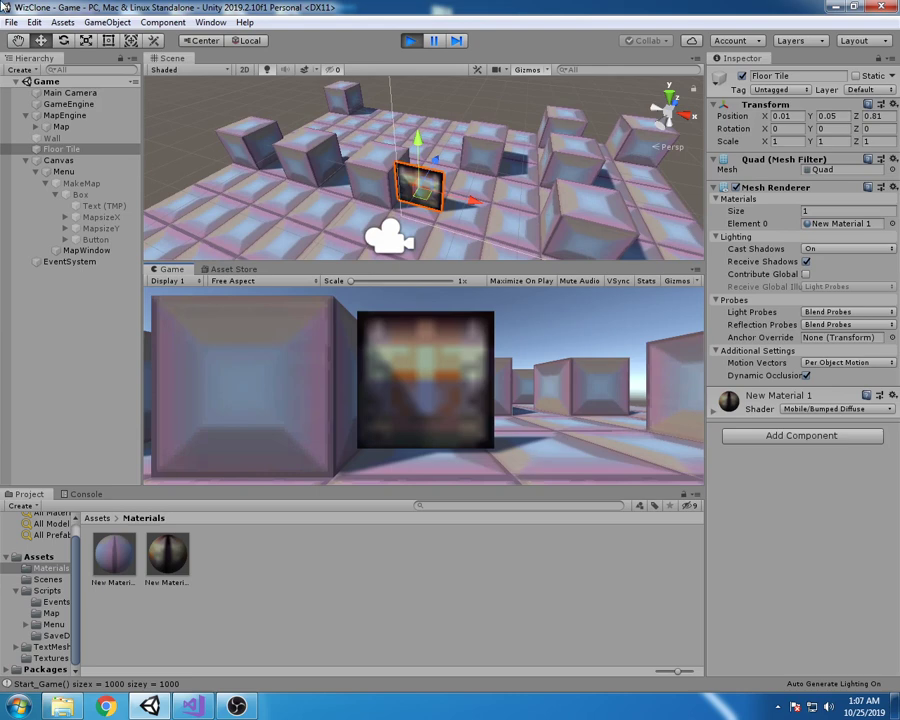
Step: Deactivate the Floor Tile object in the Inspector
click(742, 77)
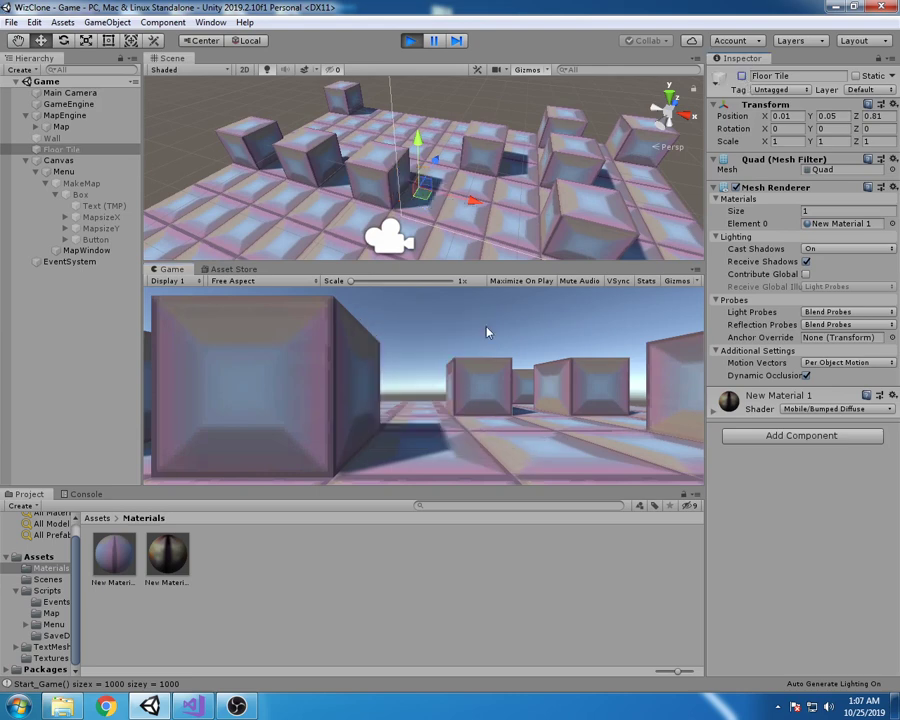